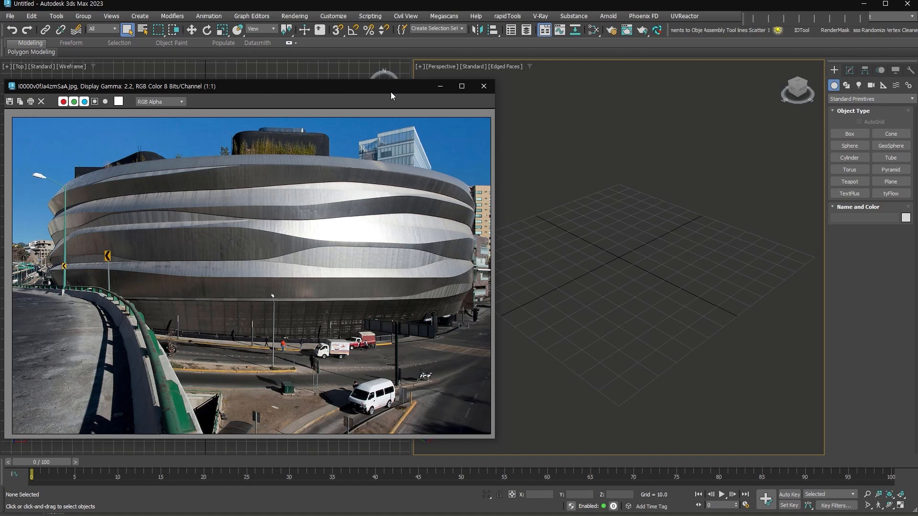
Switch the perspective viewport to Front view and shrink the reference image window and adjacent viewport to widen the modelling view
click(730, 234)
key(f)
drag(493, 439, 332, 412)
drag(411, 249, 361, 249)
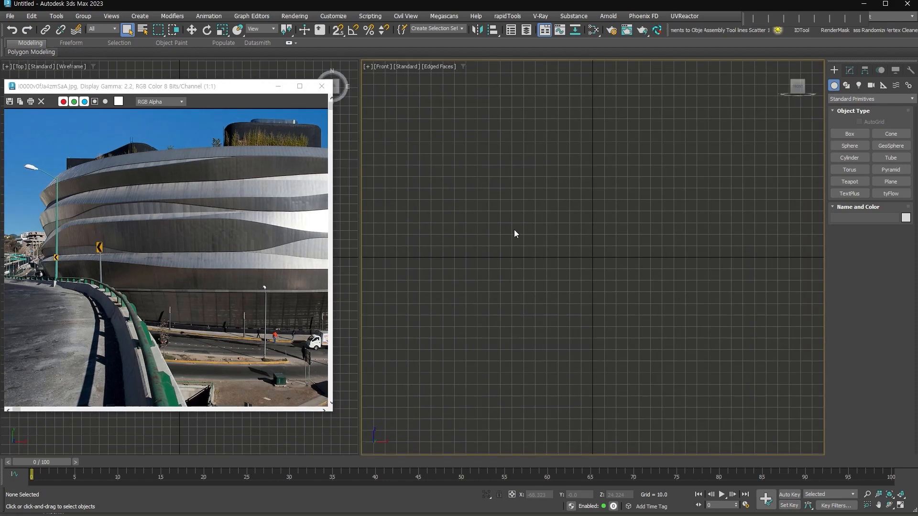
Hide the grid and draw a long, low plane about 233 by 1256 units in the Front view
scroll(518, 231, down, 3)
middle_drag(518, 232, 609, 353)
key(g)
click(891, 181)
drag(423, 182, 787, 273)
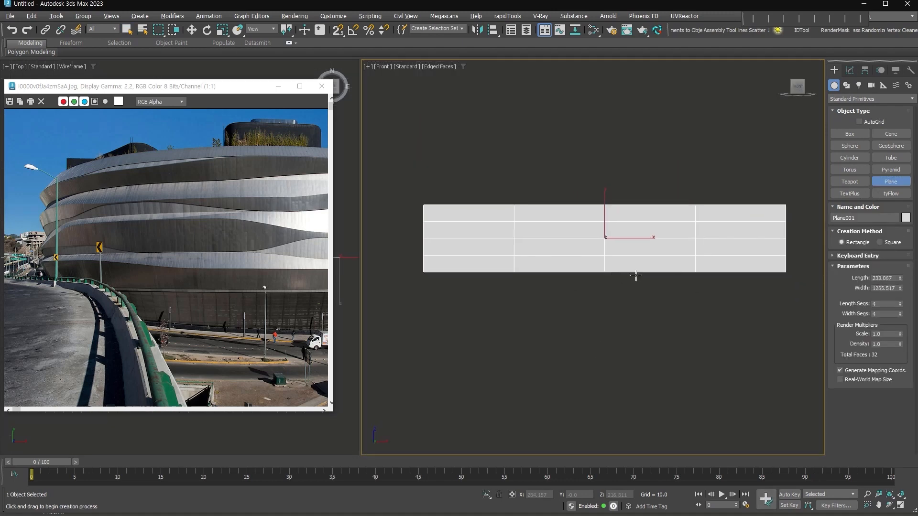
Set the plane's subdivisions to 6 length segments and 30 width segments
drag(900, 314, 897, 302)
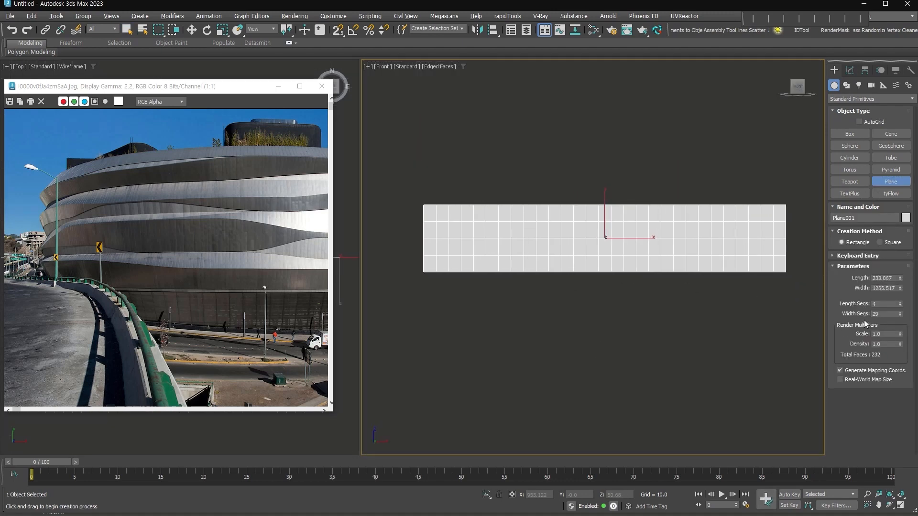
click(900, 312)
click(900, 303)
click(899, 302)
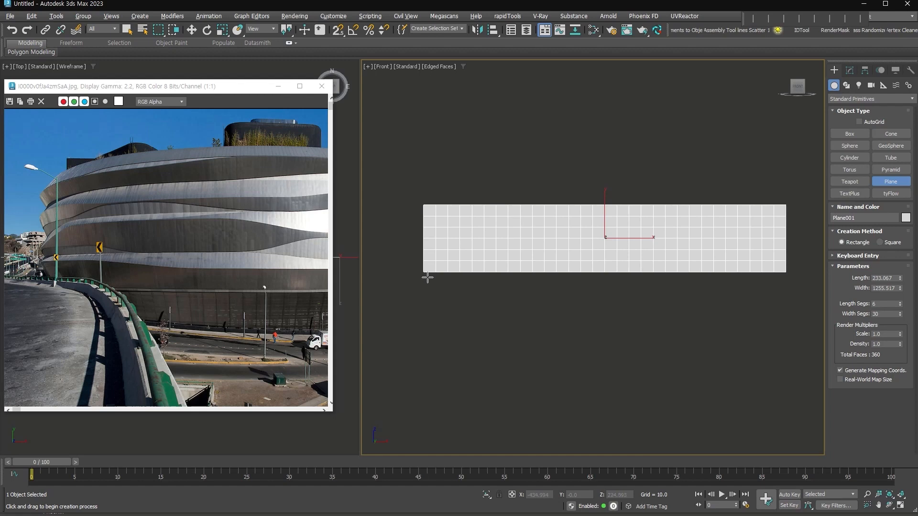
middle_drag(556, 260, 550, 278)
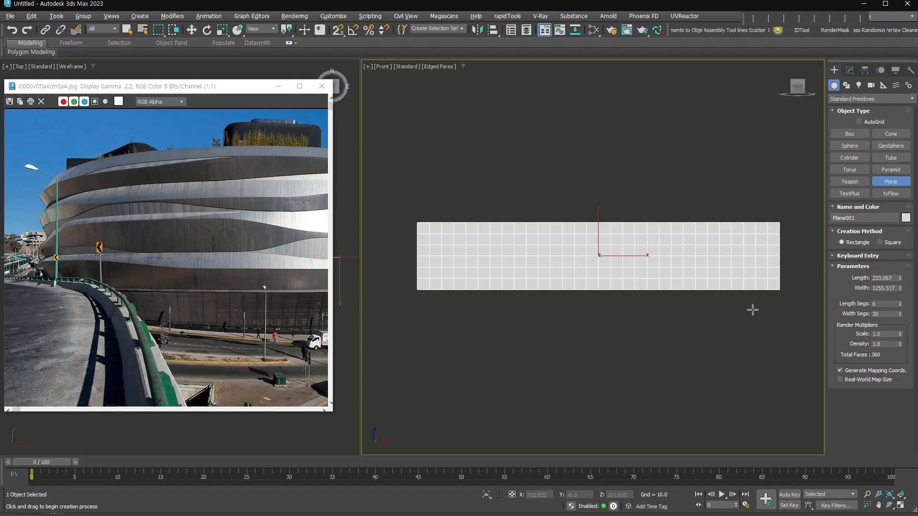
Convert the plane to an Editable Poly and start editing its edges
key(ctrl+e)
click(837, 190)
click(850, 206)
Select three alternate horizontal edge loops, starting with the uppermost interior one, and move them forward about 28 units to pleat the plane
scroll(465, 241, up, 2)
click(459, 231)
ctrl+click(461, 262)
ctrl+click(461, 293)
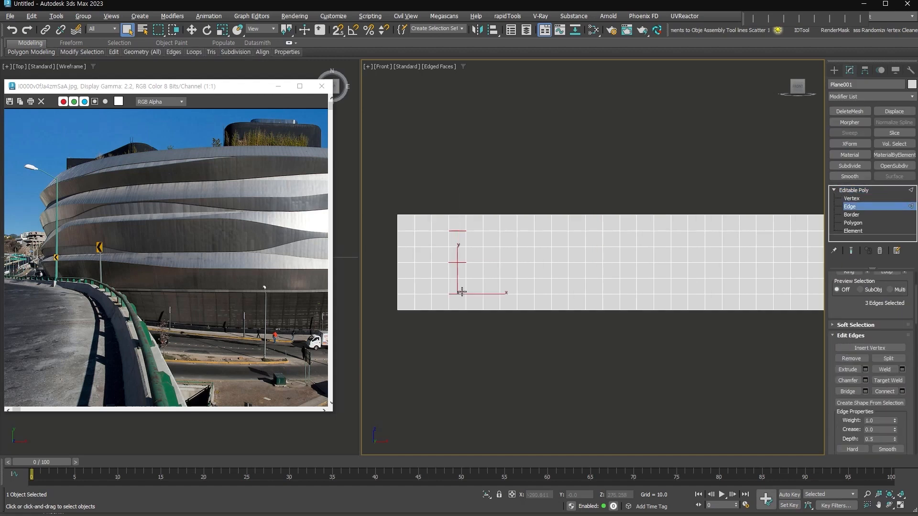
key(alt+l)
alt+middle_drag(694, 281, 638, 270)
scroll(636, 291, up, 3)
key(w)
drag(636, 293, 628, 298)
alt+middle_drag(628, 297, 614, 292)
key(alt+z)
drag(647, 277, 647, 264)
key(w)
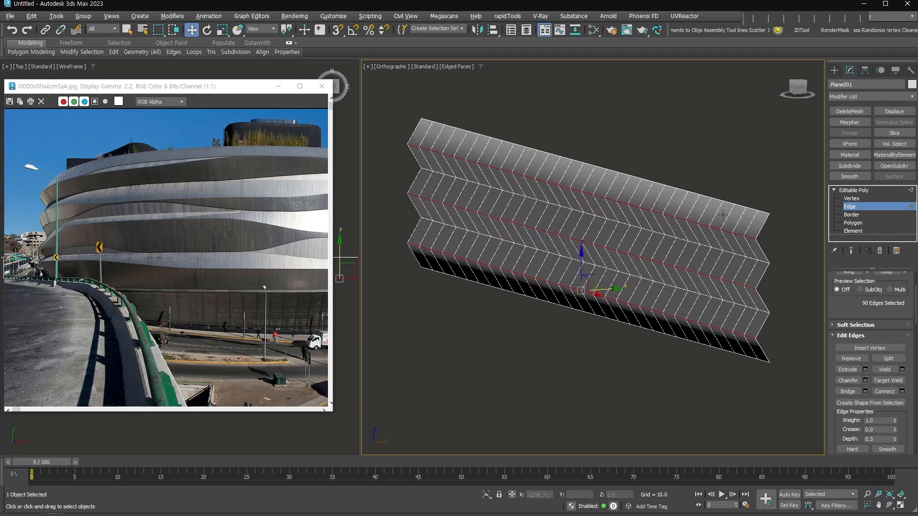
alt+middle_drag(603, 249, 546, 229)
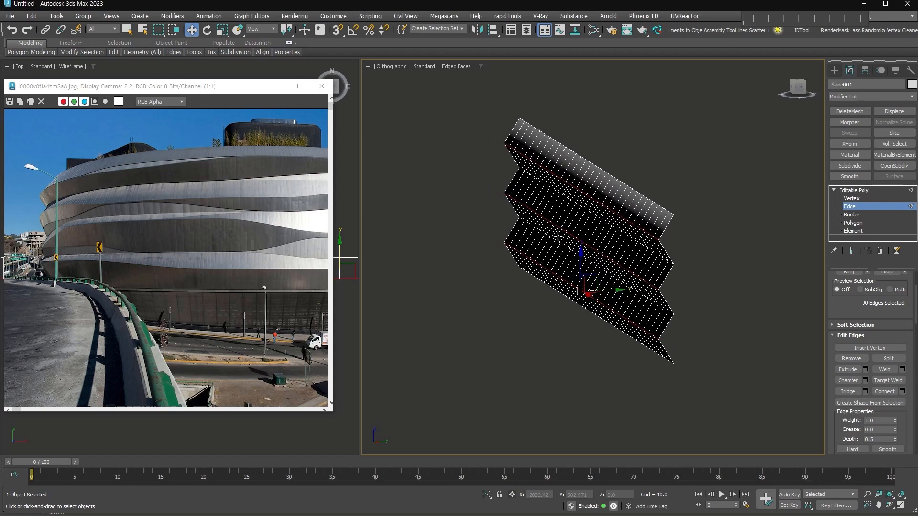
drag(608, 289, 605, 289)
key(2)
mouse_move(618, 290)
alt+middle_down()
mouse_move(633, 281)
mouse_move(622, 268)
mouse_move(626, 277)
alt+middle_up()
Clear the smoothing groups on all polygons of the pleated plane
click(834, 190)
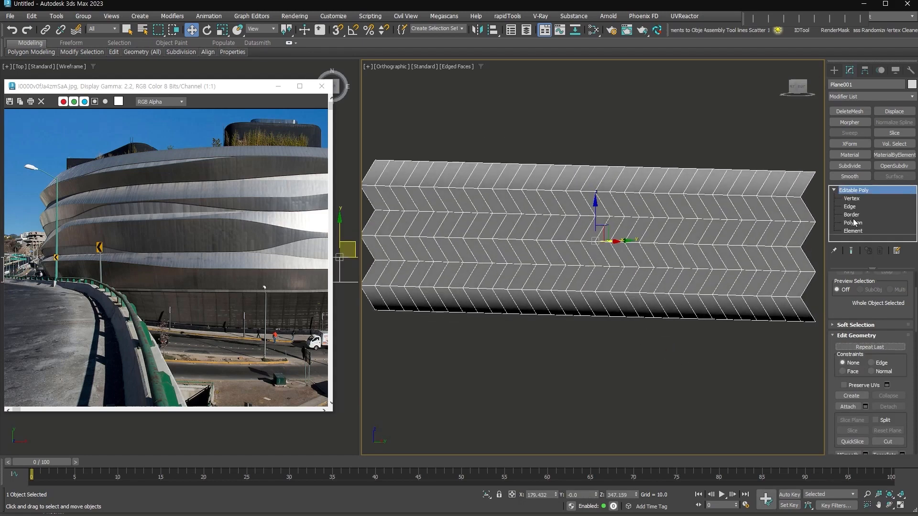
click(853, 222)
key(ctrl+a)
scroll(860, 317, down, 5)
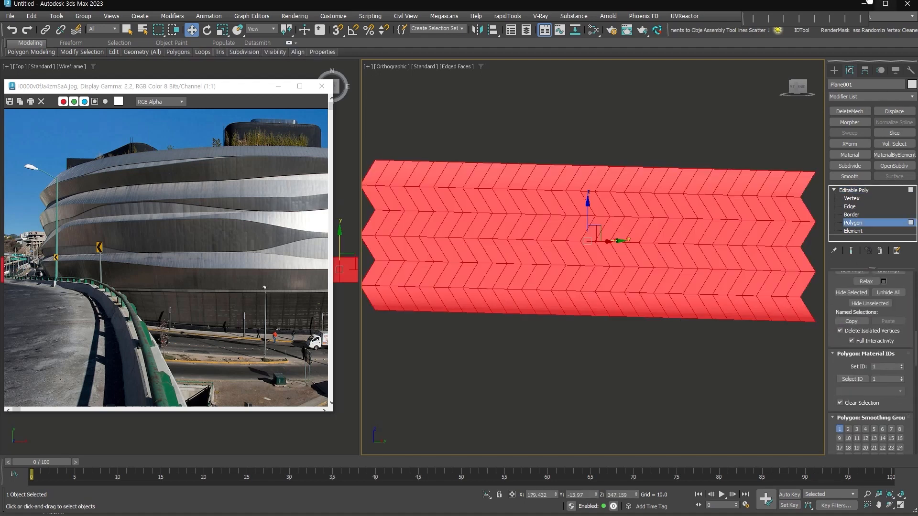
scroll(843, 368, down, 3)
click(888, 378)
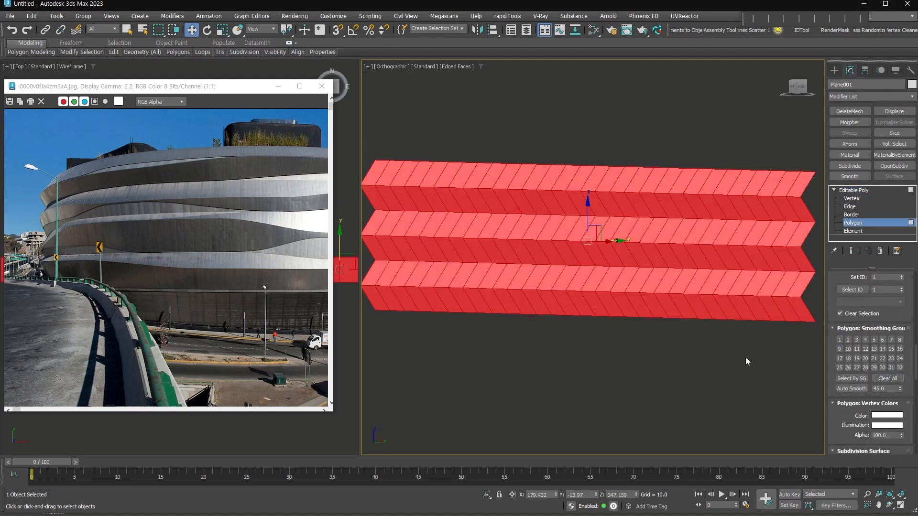
click(759, 362)
In the Front view, lower the left-of-centre section of the top ridge's edge loop to follow the reference facade
key(f)
scroll(577, 246, up, 2)
middle_drag(578, 245, 591, 247)
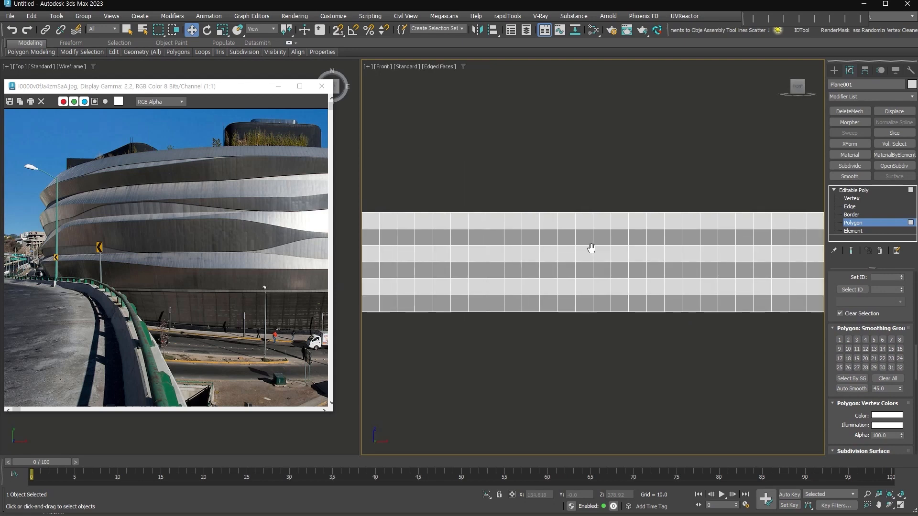
scroll(593, 250, down, 2)
key(2)
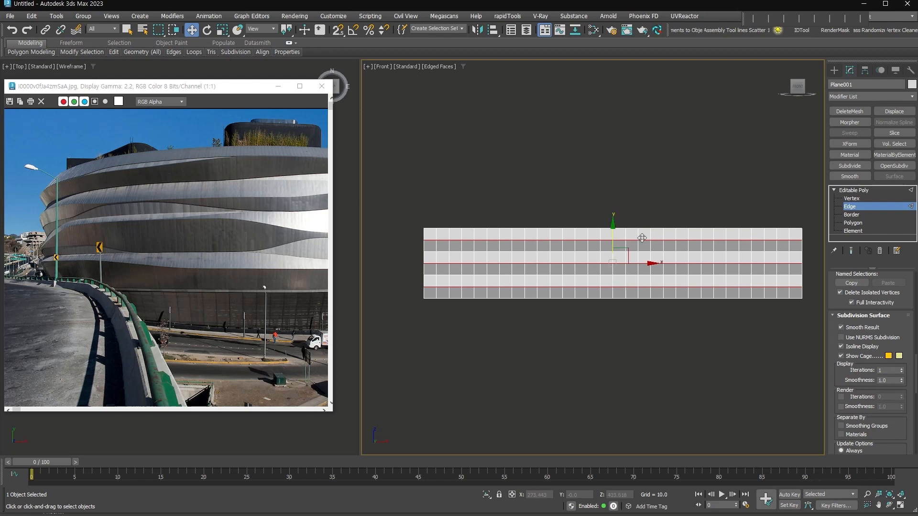
middle_drag(130, 203, 220, 197)
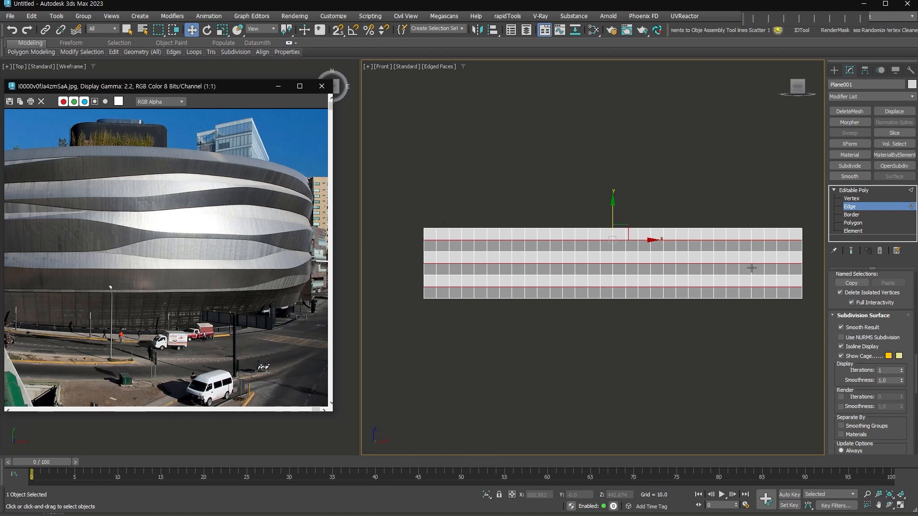
click(649, 217)
double_click(721, 241)
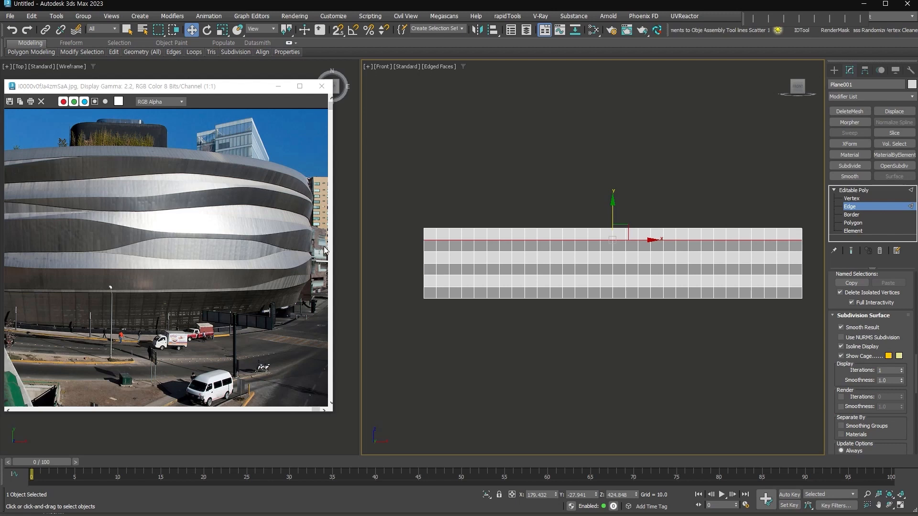
middle_drag(296, 249, 162, 238)
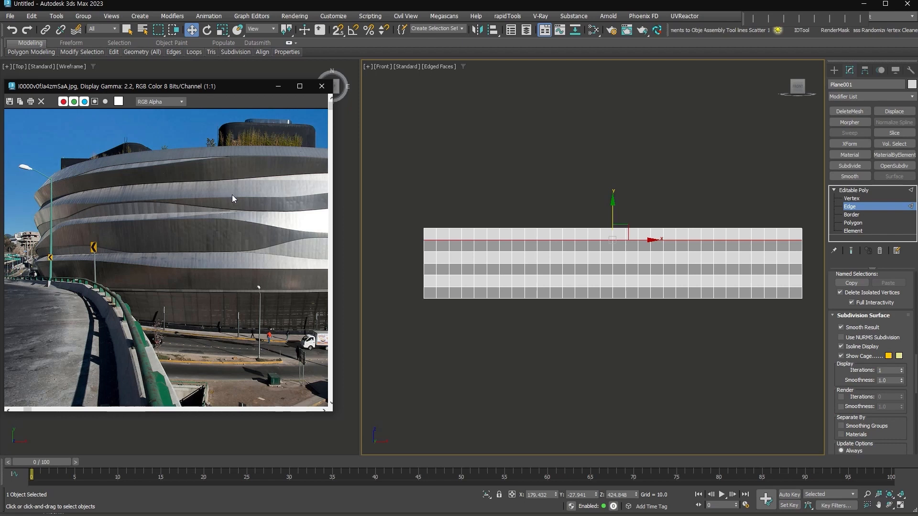
alt+drag(463, 205, 403, 251)
alt+drag(657, 204, 809, 256)
alt+drag(589, 206, 657, 253)
drag(538, 206, 537, 214)
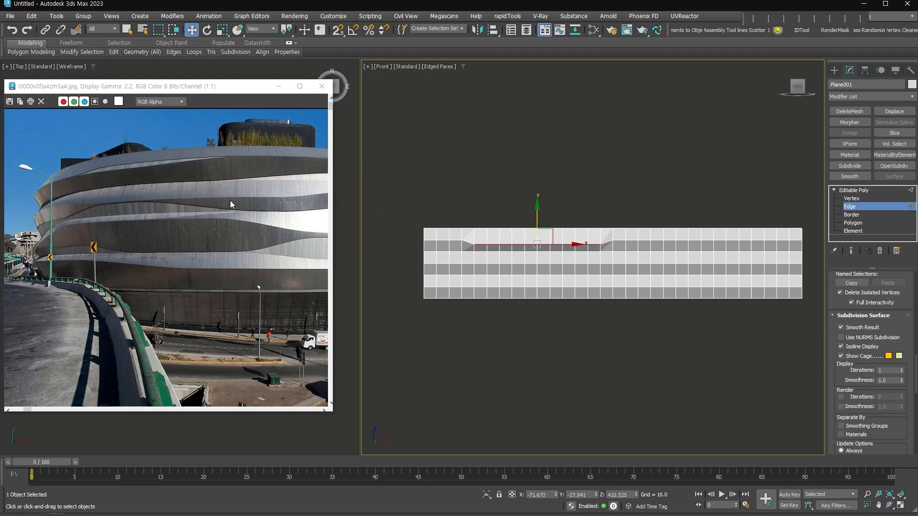
drag(538, 221, 538, 220)
Raise a section of four edges in the right half of the top ridge
middle_drag(682, 269, 586, 277)
scroll(593, 263, up, 2)
click(568, 246)
ctrl+click(583, 246)
ctrl+click(600, 246)
ctrl+click(616, 246)
drag(592, 219, 598, 216)
Raise one section near the left and another around the centre of the middle ridge
middle_drag(365, 287, 478, 271)
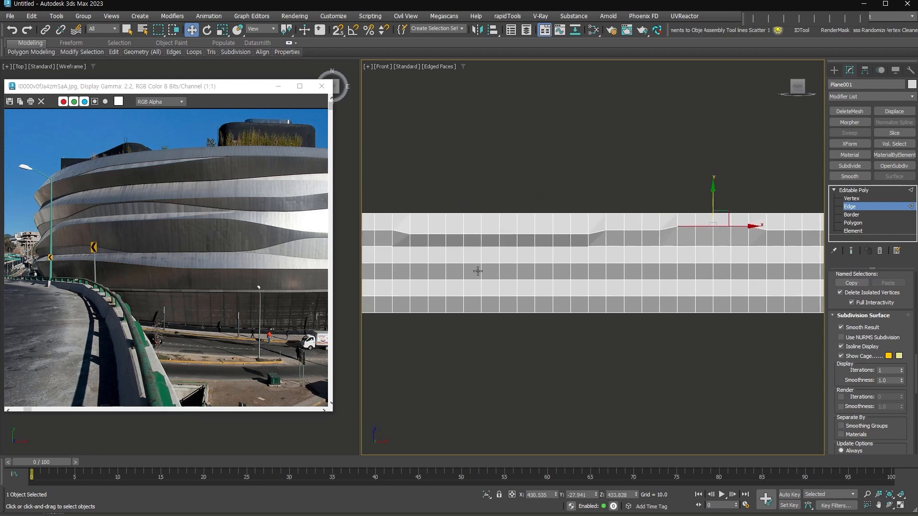
click(427, 263)
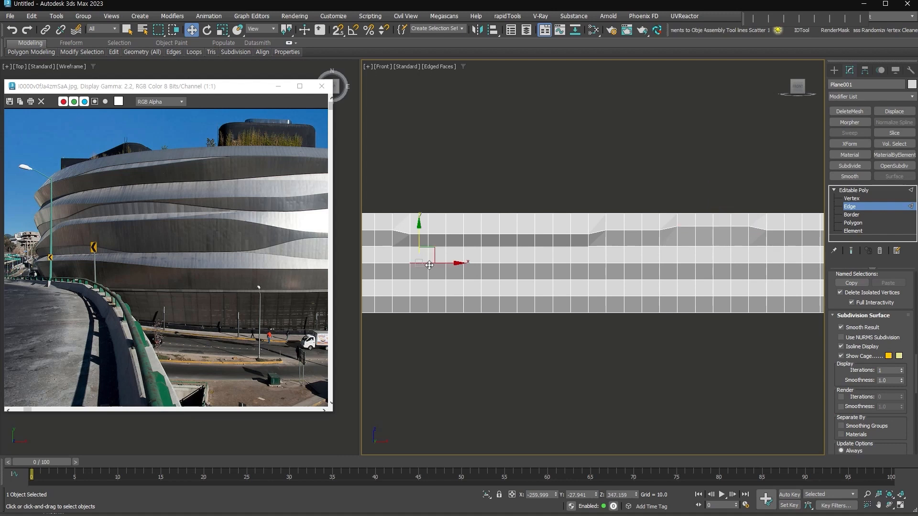
drag(443, 262, 474, 262)
middle_drag(589, 266, 530, 270)
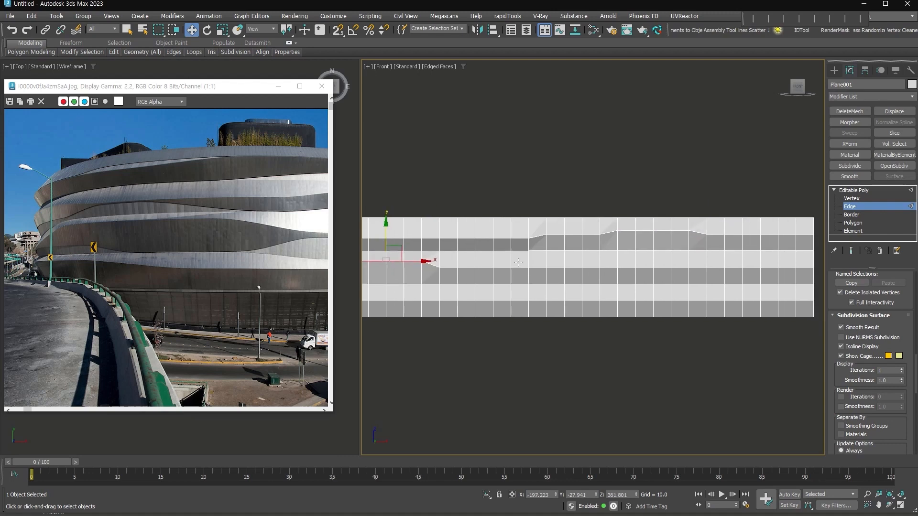
click(128, 31)
drag(484, 258, 631, 283)
right_click(552, 246)
click(560, 257)
drag(556, 234, 555, 229)
Lower a section in the right half of the middle ridge and raise the edges near its right end
scroll(560, 263, up, 2)
drag(481, 258, 564, 277)
drag(523, 234, 523, 239)
drag(638, 229, 638, 223)
scroll(526, 277, down, 2)
Raise the central section of the bottom ridge and lower a shorter section to its left
click(518, 290)
ctrl+click(588, 290)
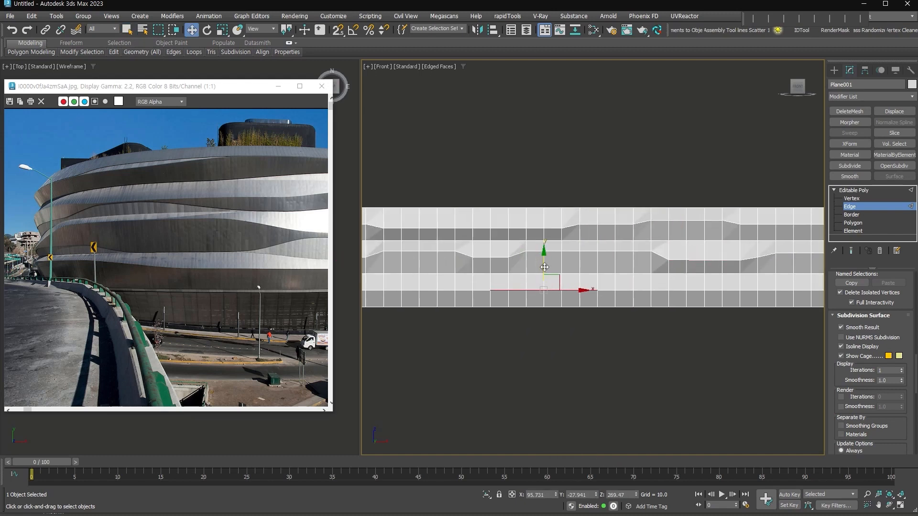
drag(544, 268, 544, 264)
middle_drag(546, 268, 669, 275)
click(497, 298)
click(539, 297)
drag(539, 275, 539, 278)
Lower a section in the right half of the bottom ridge and raise two edges near its right end
middle_drag(689, 270, 547, 276)
click(593, 301)
click(629, 302)
ctrl+click(664, 302)
ctrl+click(700, 301)
drag(665, 275, 664, 280)
click(771, 302)
ctrl+click(789, 301)
drag(780, 275, 780, 270)
middle_drag(605, 322, 679, 326)
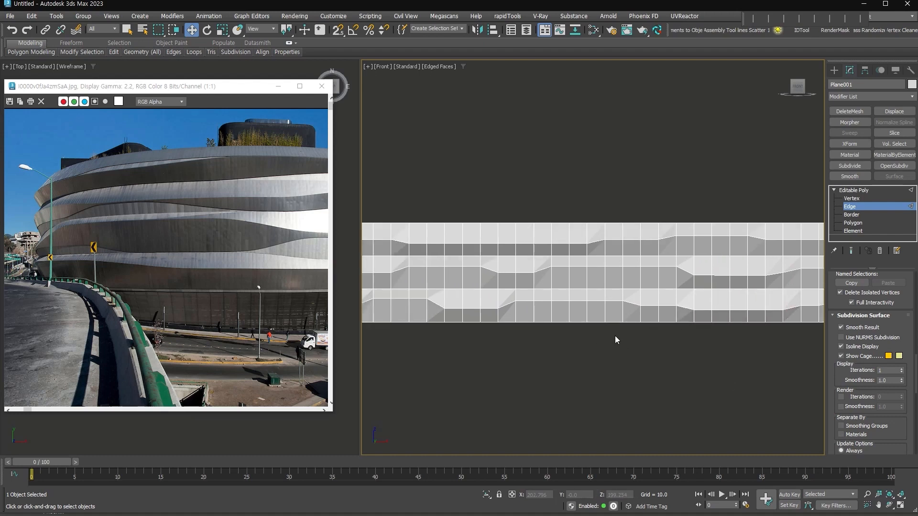
scroll(615, 340, down, 2)
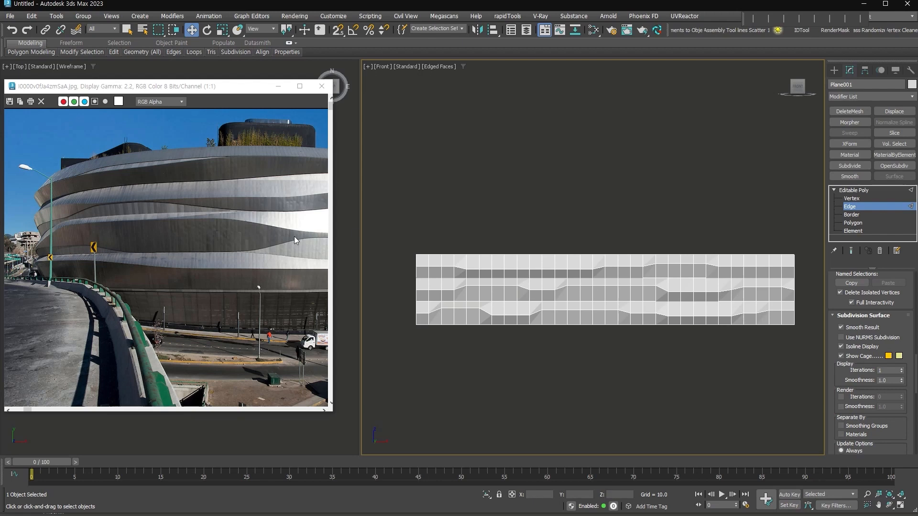
Compare the wavy bands in the reference photo with the pleated plane's relief from front and angled views
click(287, 246)
scroll(277, 257, up, 2)
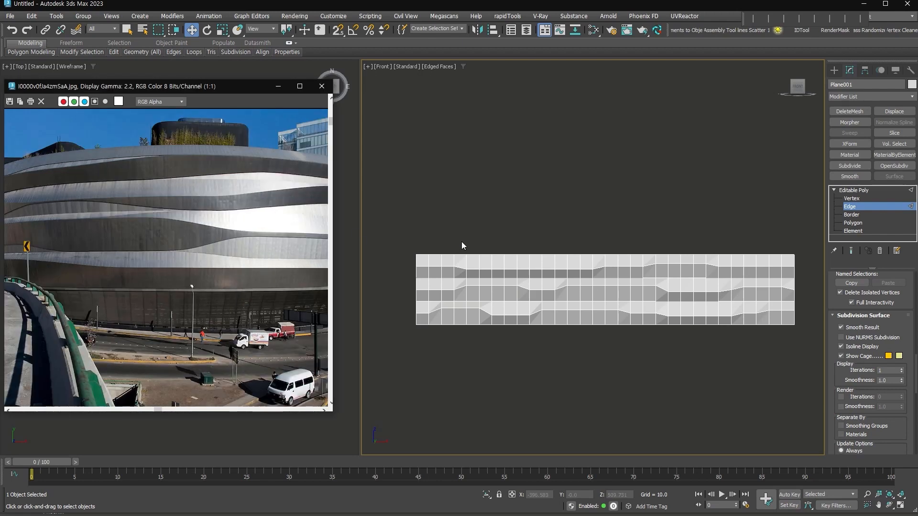
scroll(486, 285, up, 2)
click(426, 278)
alt+middle_drag(590, 313, 533, 317)
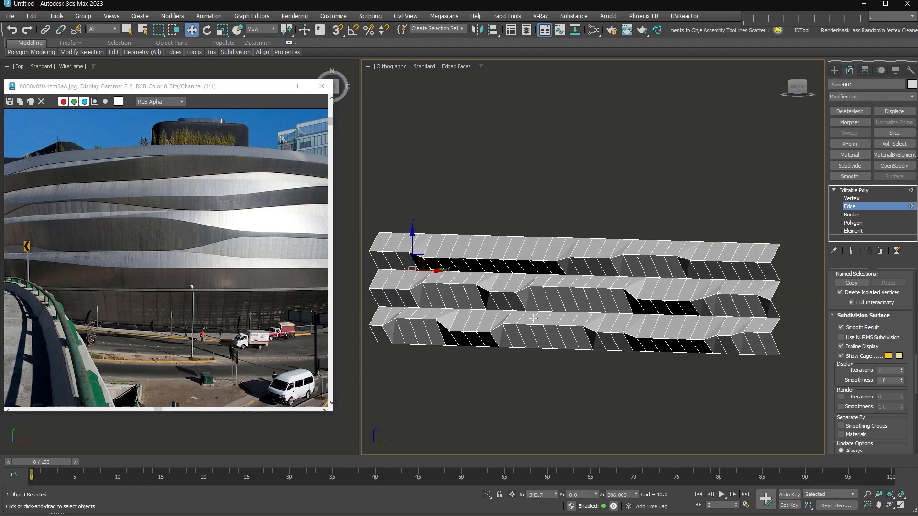
key(f)
middle_drag(433, 283, 504, 290)
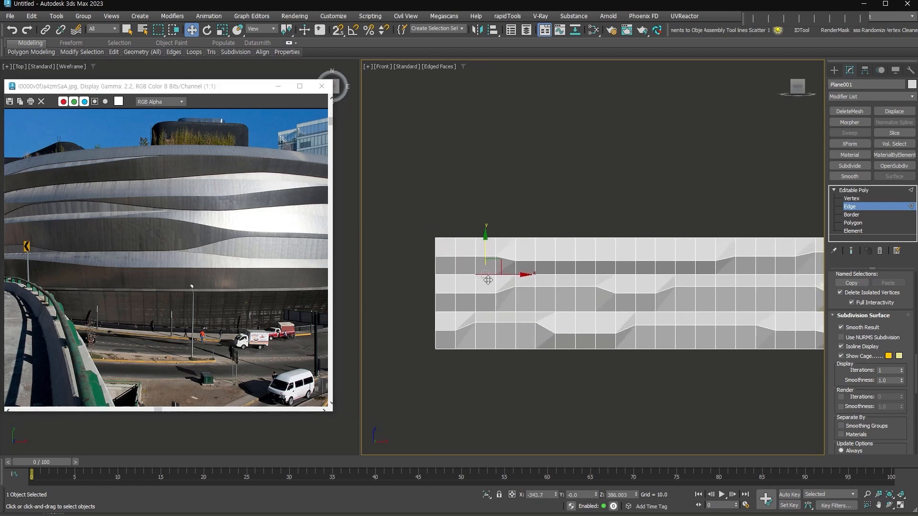
Set the crease to 0.8 on eight right-of-centre edges of the upper valley line between the top and middle ridges
scroll(477, 276, up, 2)
click(461, 274)
double_click(460, 275)
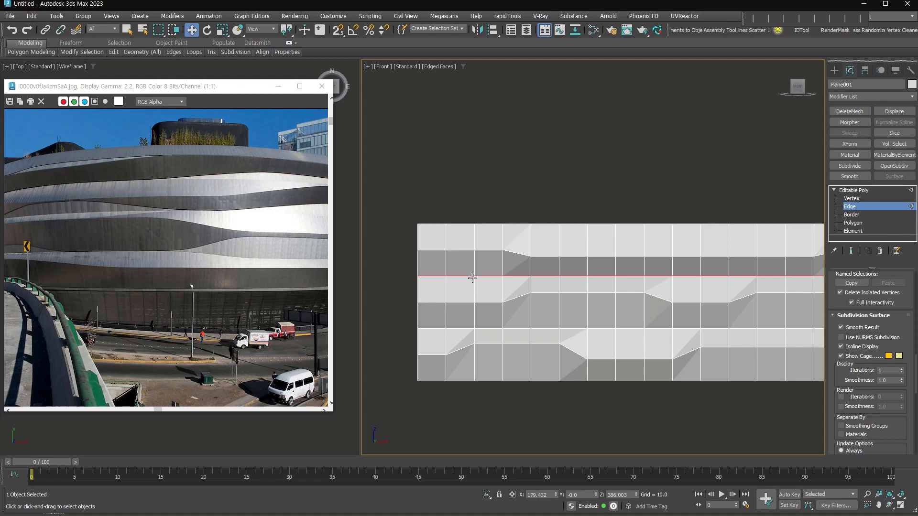
middle_drag(476, 278, 436, 280)
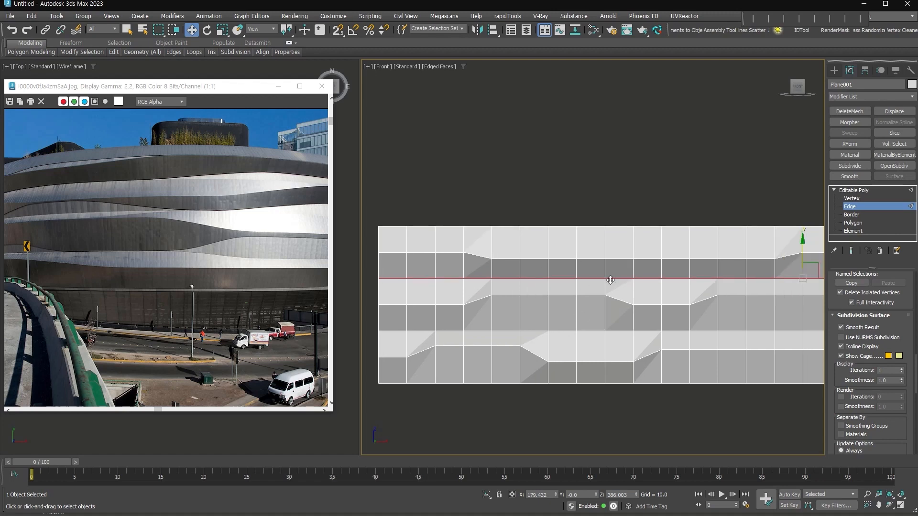
middle_drag(677, 289, 539, 288)
alt+drag(572, 212, 453, 352)
scroll(462, 345, down, 2)
middle_drag(485, 327, 538, 306)
scroll(539, 306, down, 2)
alt+drag(507, 234, 398, 328)
middle_drag(681, 305, 570, 310)
alt+drag(582, 240, 783, 313)
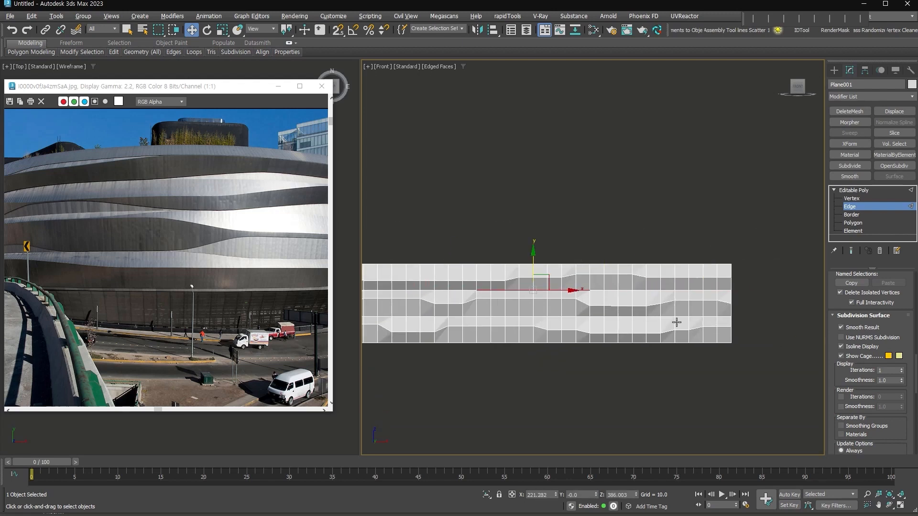
scroll(509, 283, up, 3)
scroll(832, 297, up, 8)
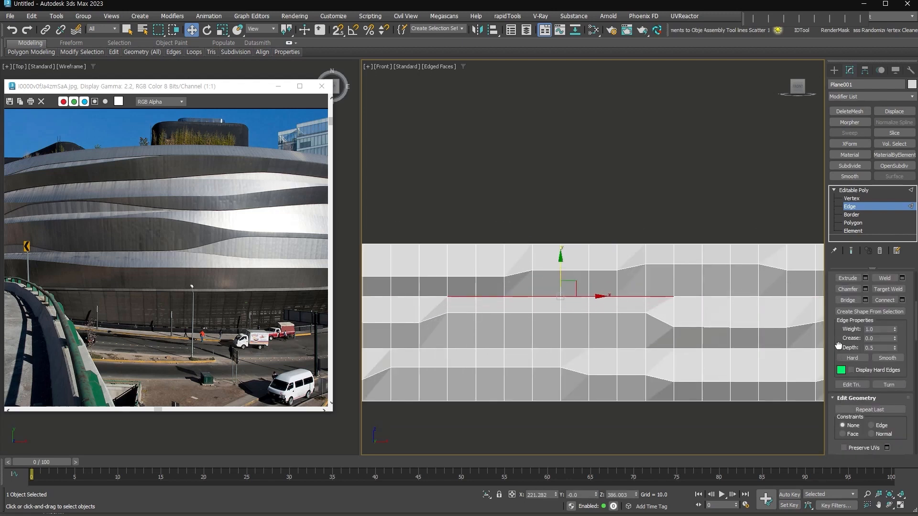
click(874, 403)
text(0.8)
key(Return)
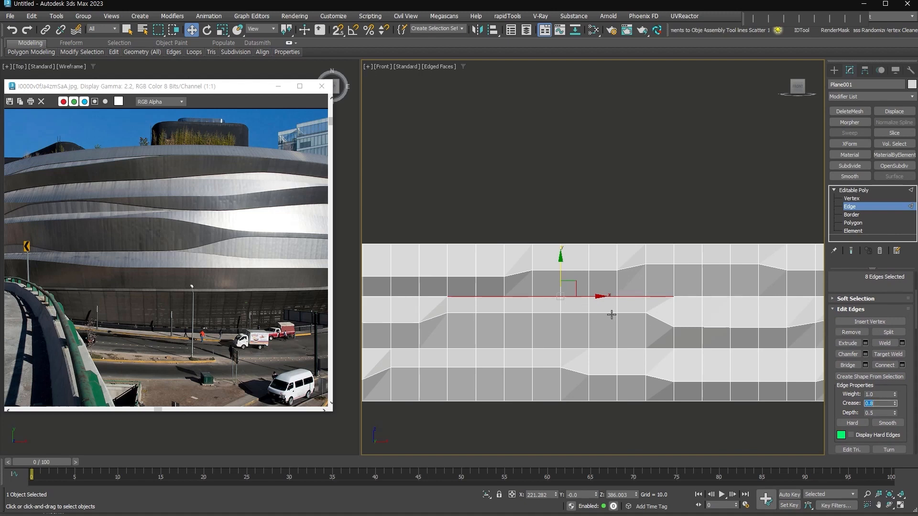
Select five edges at the right end of the upper valley line and open their crease value for editing
scroll(612, 313, down, 3)
click(673, 288)
ctrl+click(686, 288)
ctrl+click(697, 288)
ctrl+click(713, 288)
ctrl+click(726, 288)
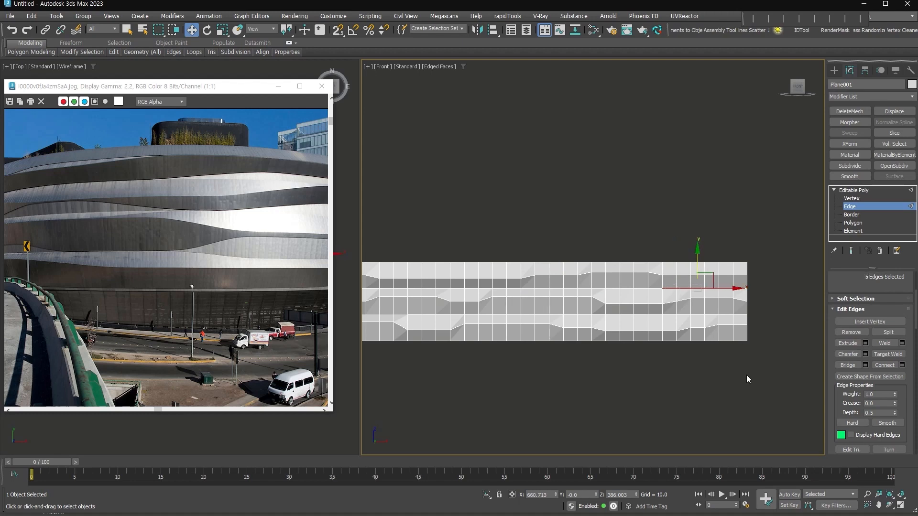
click(886, 402)
Set the crease to 0.7 on eight left-hand and three right-hand edges of the lower valley line
middle_drag(455, 329, 519, 303)
drag(610, 354, 568, 245)
alt+drag(695, 339, 639, 260)
alt+drag(626, 291, 672, 239)
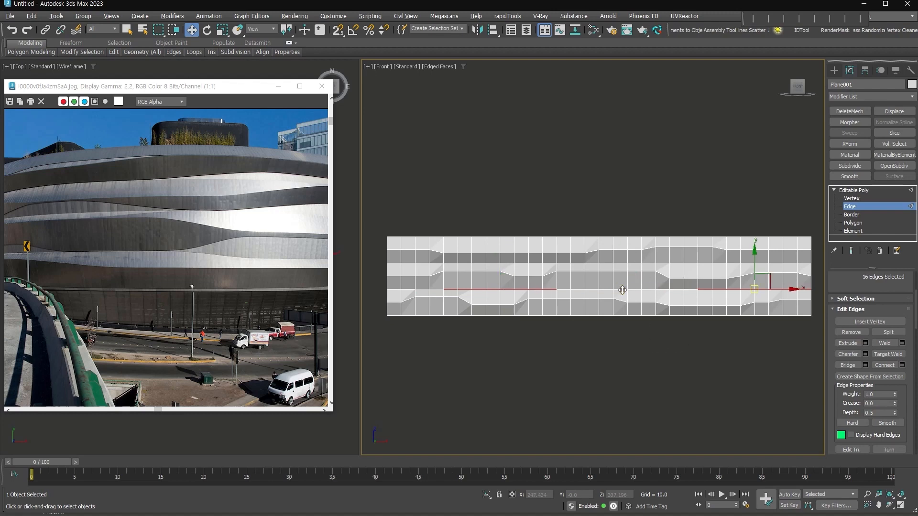
alt+drag(817, 344, 755, 243)
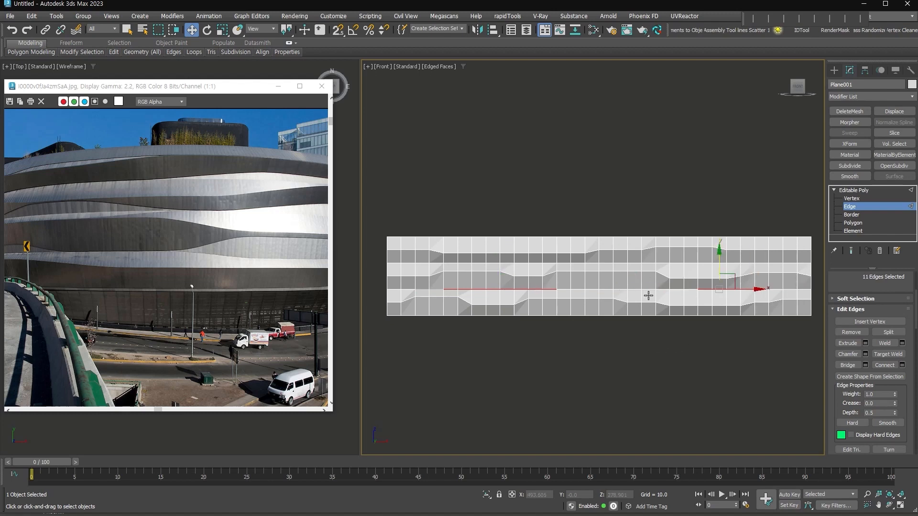
double_click(879, 404)
text(.7)
key(Return)
Set a crease on three edges right of the middle of the lower valley line and clear the selection
click(606, 288)
ctrl+click(620, 289)
ctrl+click(633, 289)
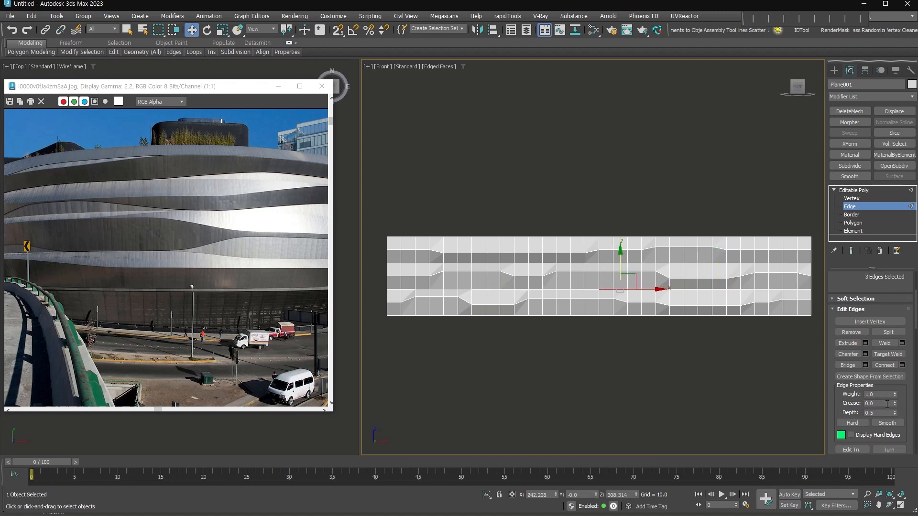
click(560, 335)
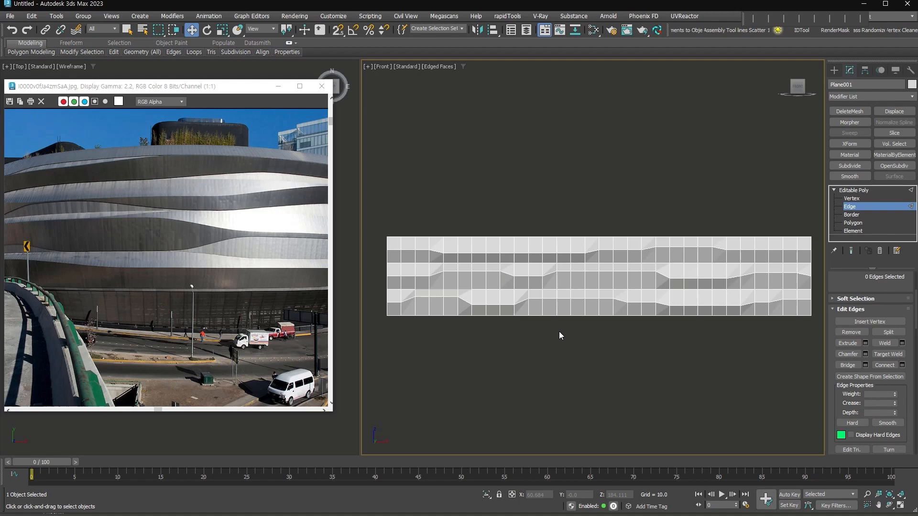
Select the full upper and lower valley lines and apply a Chamfer modifier to them
double_click(656, 263)
ctrl+double_click(632, 288)
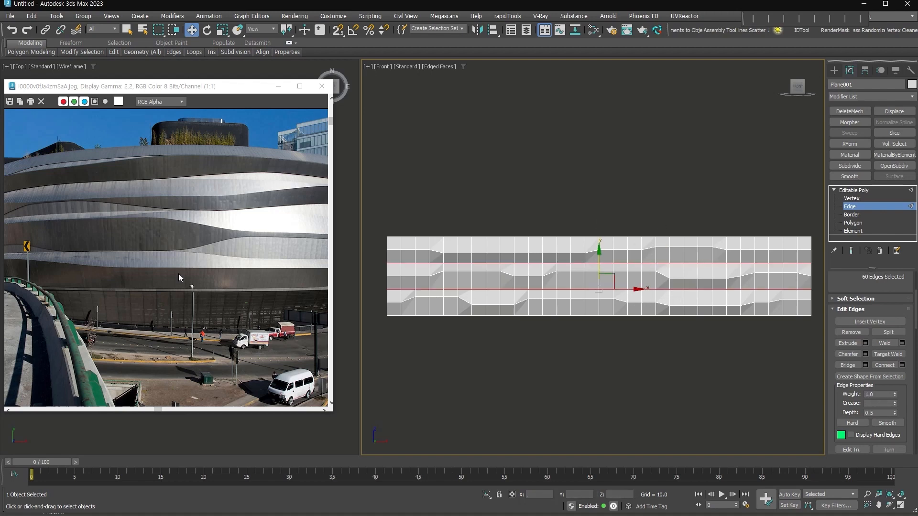
alt+middle_drag(633, 289, 593, 297)
middle_drag(816, 229, 784, 213)
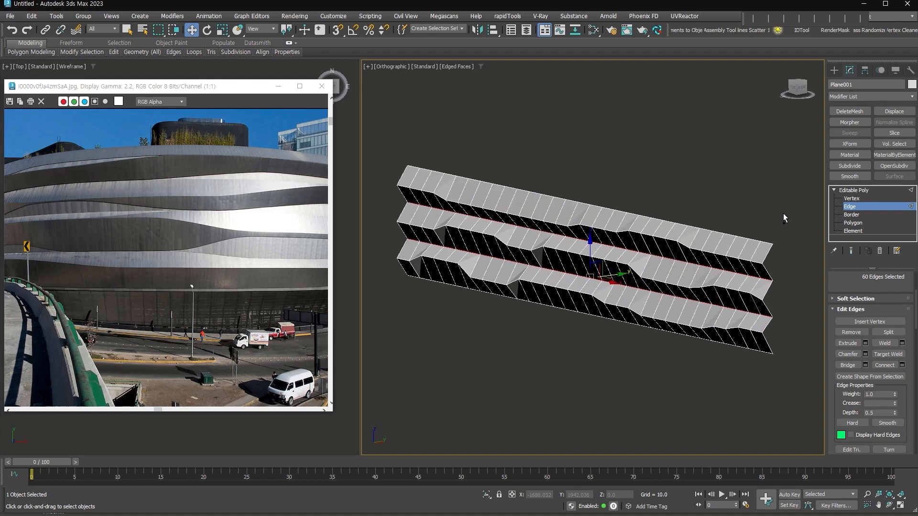
key(ctrl+shift+c)
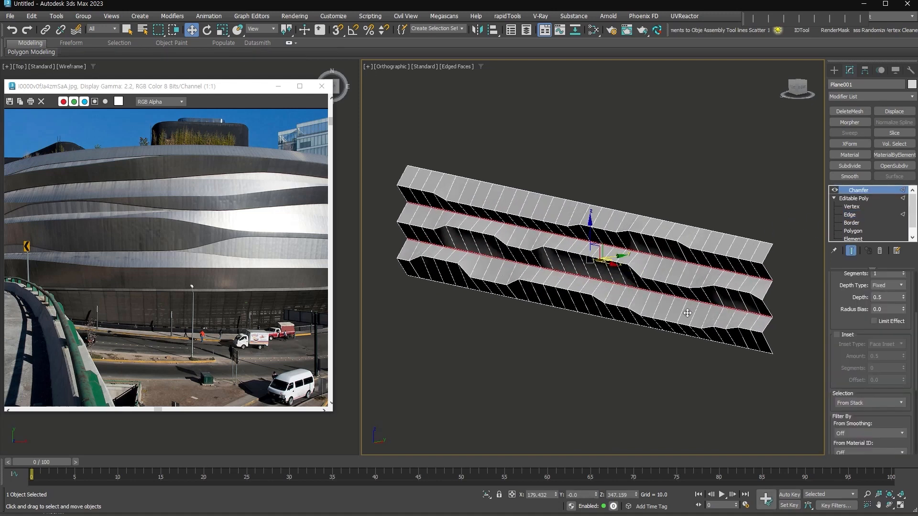
Make the chamfer amount vary By Crease, with a minimum of 3.88 and a maximum of 27.4
scroll(837, 319, up, 5)
alt+middle_drag(675, 301, 672, 294)
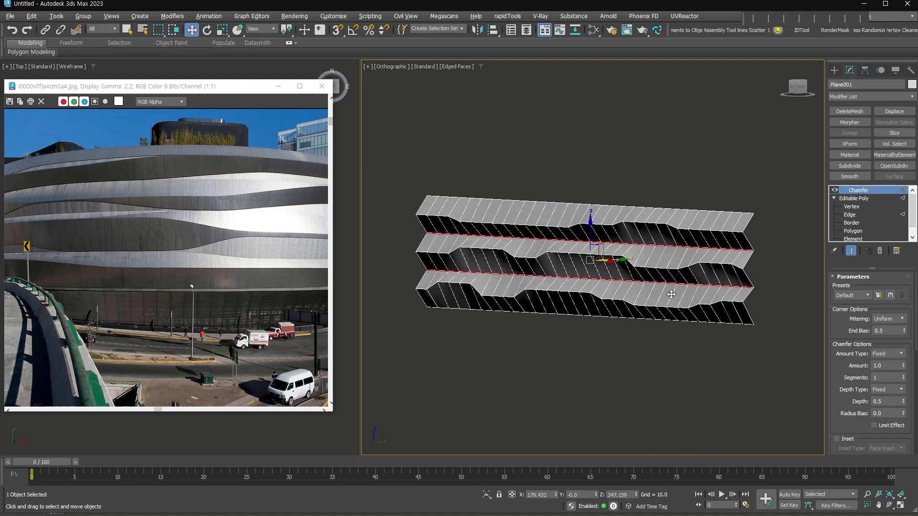
click(905, 355)
click(899, 382)
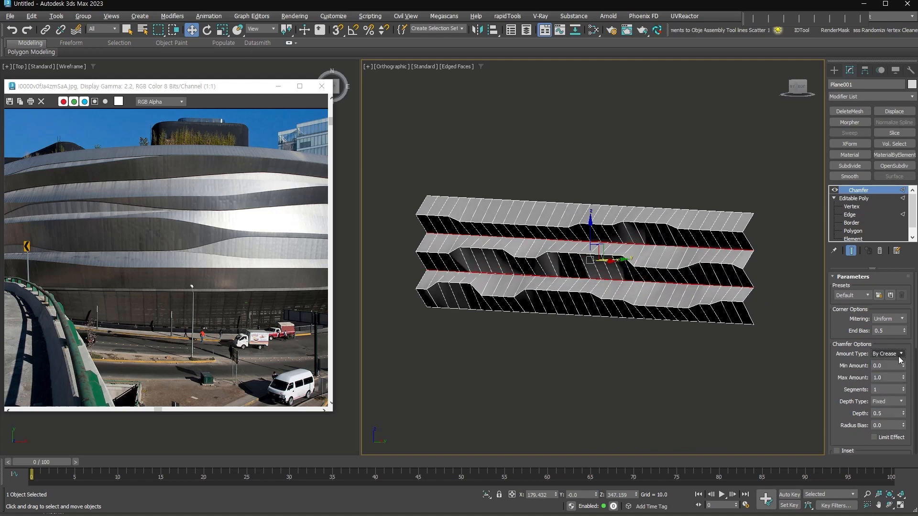
drag(905, 380, 892, 360)
scroll(557, 236, up, 4)
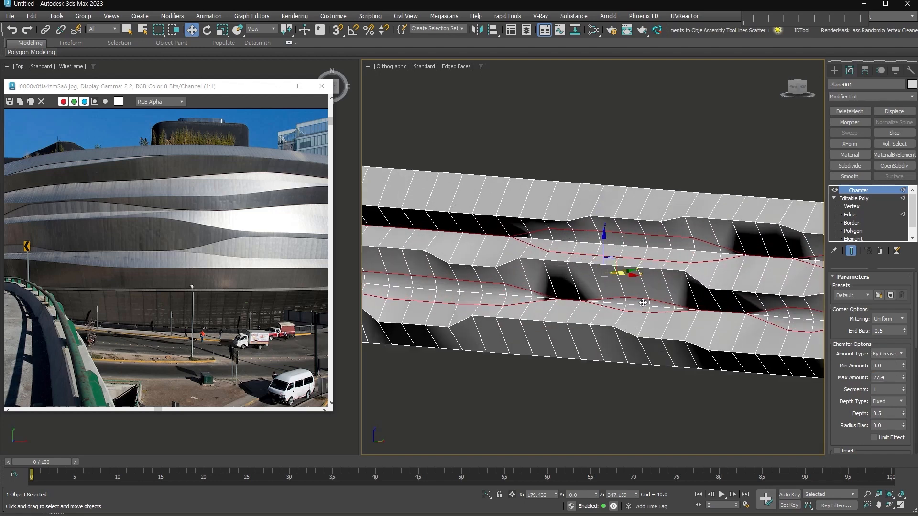
scroll(605, 237, down, 2)
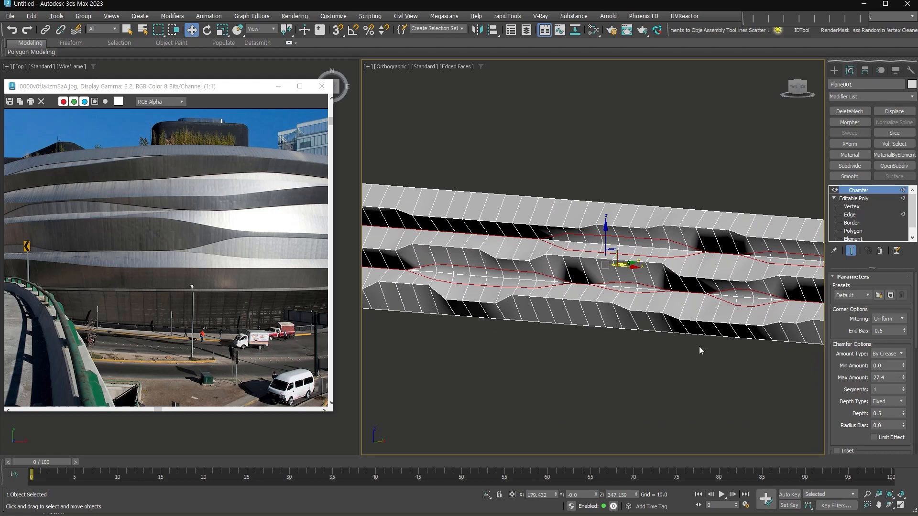
mouse_move(904, 369)
mouse_down()
mouse_move(905, 355)
mouse_move(909, 376)
mouse_up()
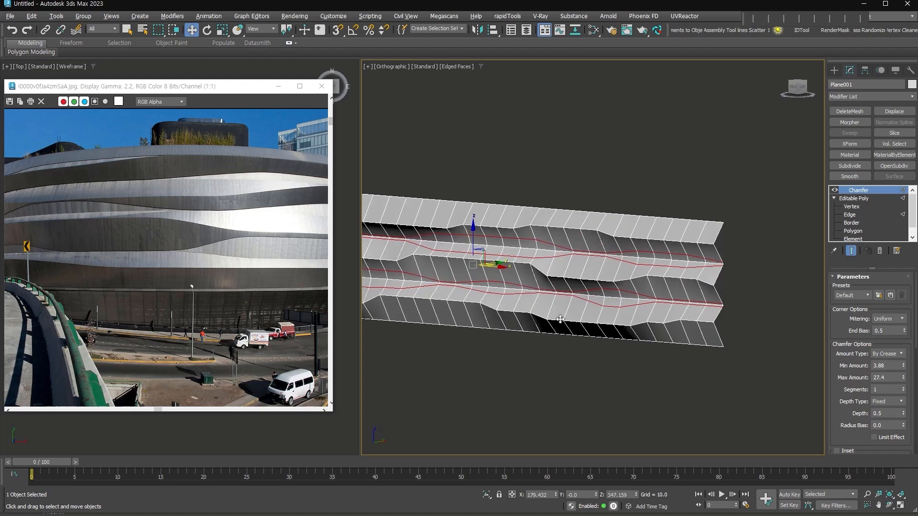
Reduce the chamfer to 0 segments and set its maximum amount to 24.249
key(z)
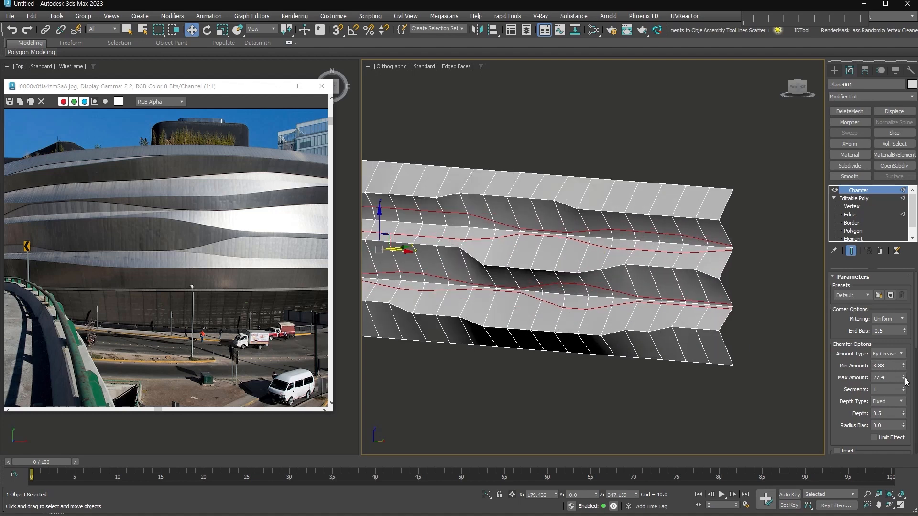
drag(905, 380, 906, 367)
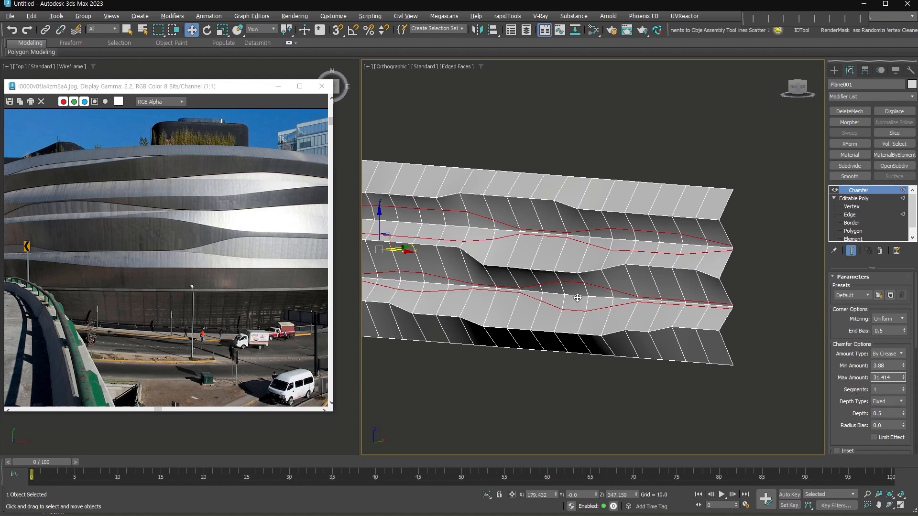
click(903, 392)
middle_drag(515, 321, 614, 289)
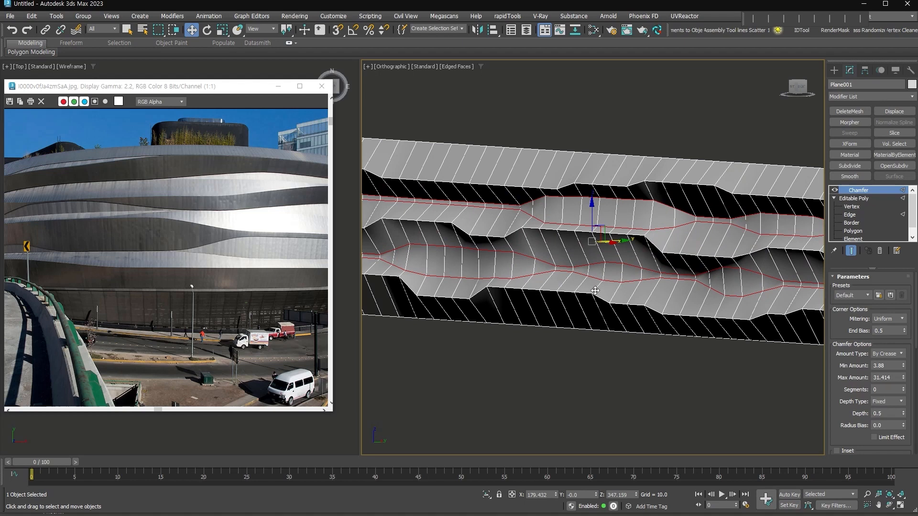
drag(903, 378, 892, 399)
middle_drag(685, 333, 675, 322)
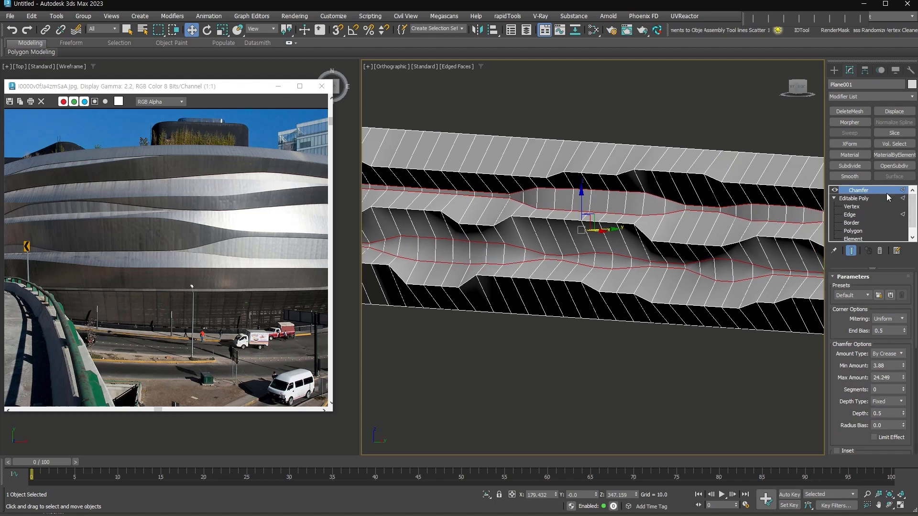
Add an Edit Poly modifier above the chamfer, switch to edge selection and constrain movement to Edge
key(shift+e)
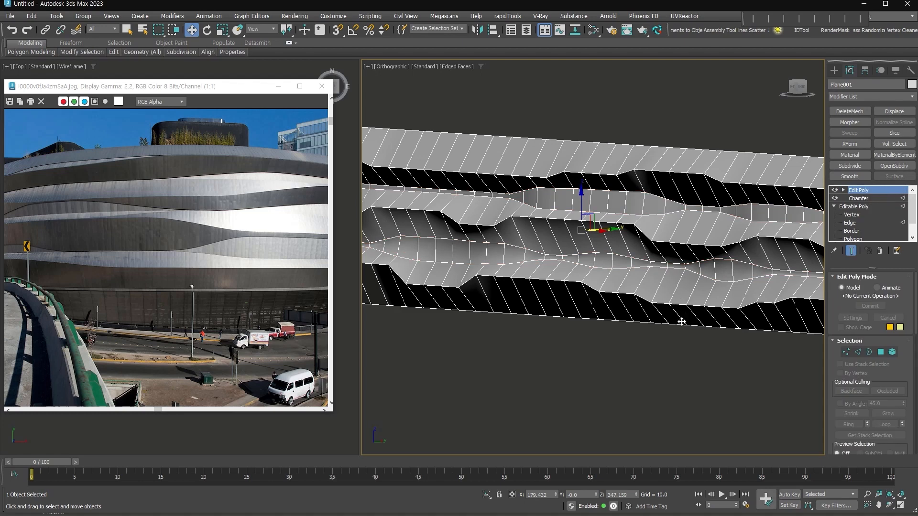
key(z)
click(868, 352)
click(859, 351)
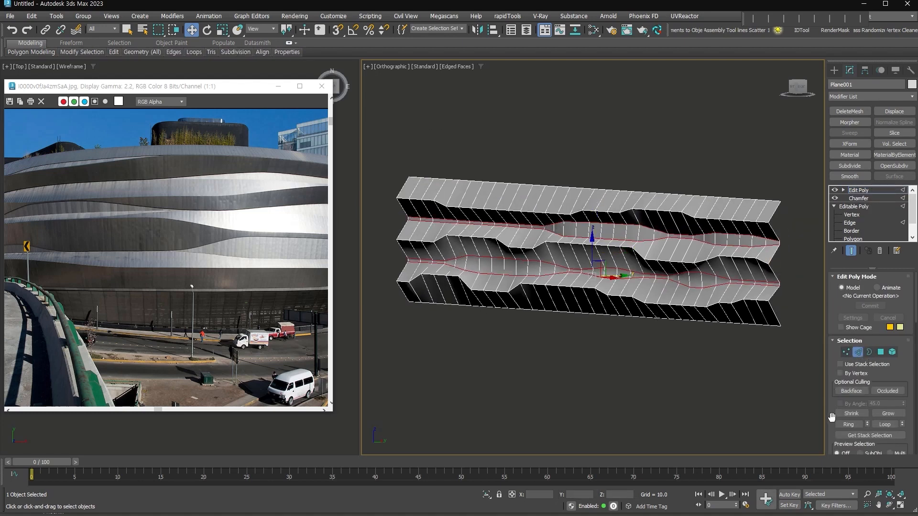
drag(830, 426, 856, 252)
scroll(870, 311, down, 5)
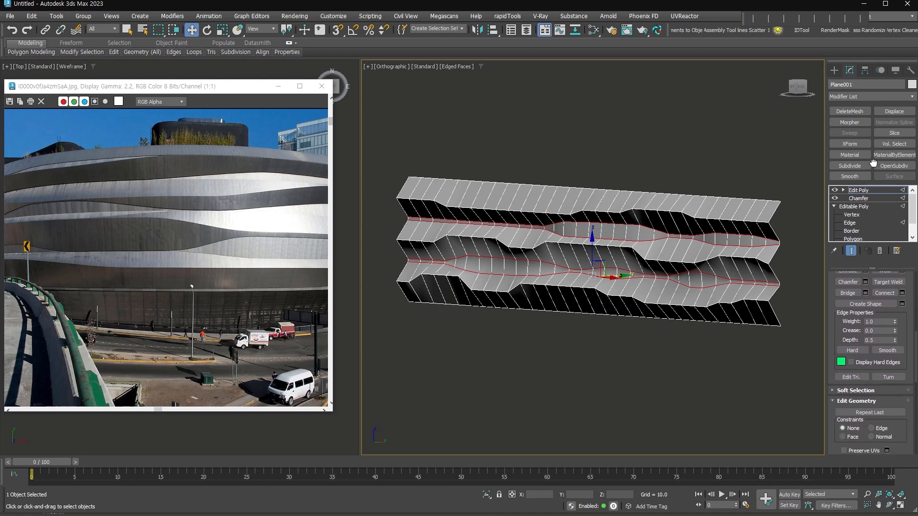
click(882, 322)
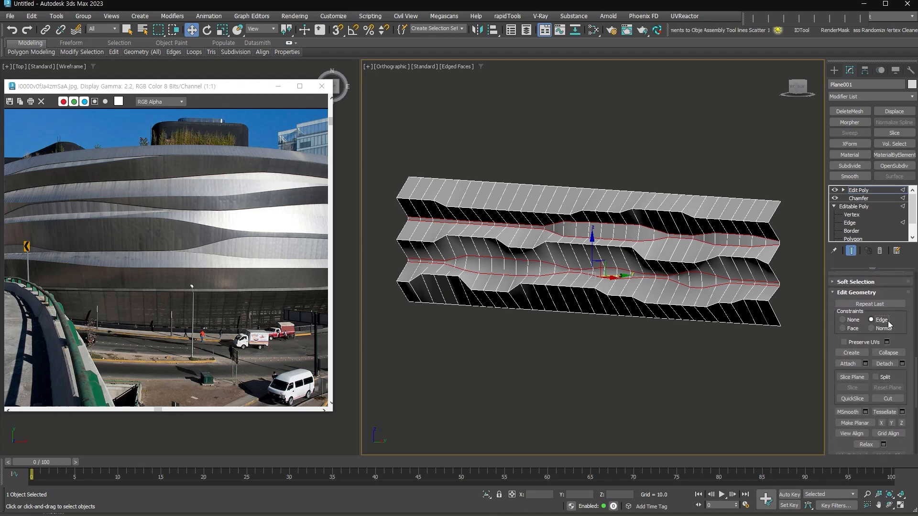
Slide four upper-boundary edges of the large central bulge in the upper valley upward along the surface
alt+middle_drag(550, 306, 535, 309)
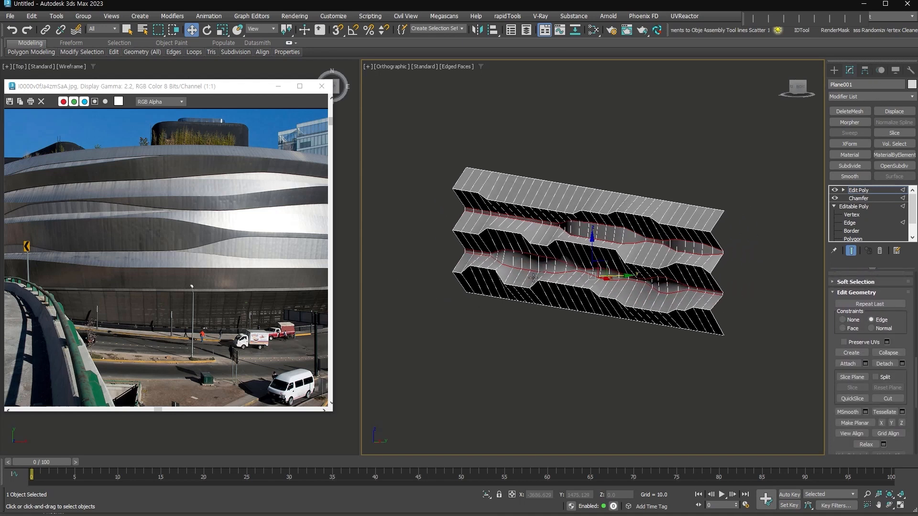
scroll(579, 232, up, 2)
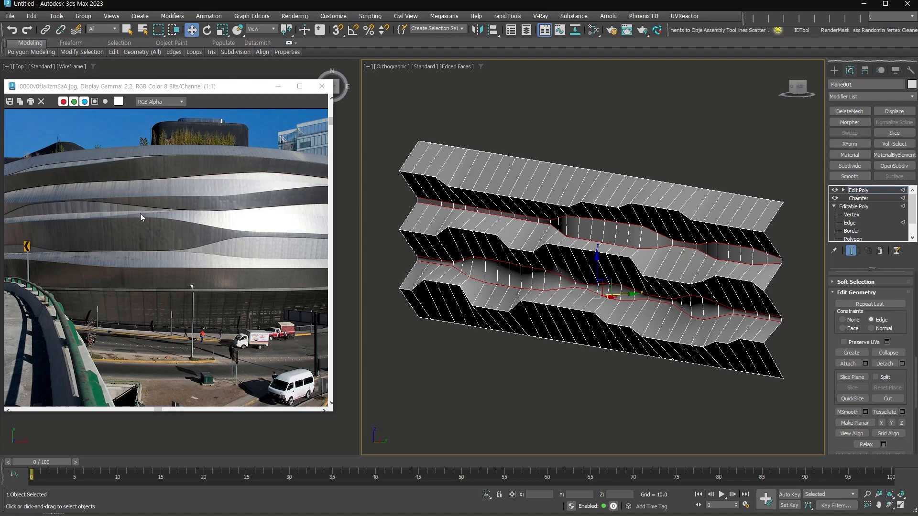
alt+middle_drag(428, 211, 514, 197)
scroll(531, 199, up, 4)
click(632, 220)
ctrl+click(651, 217)
ctrl+click(680, 215)
ctrl+click(700, 211)
alt+middle_drag(689, 217, 683, 219)
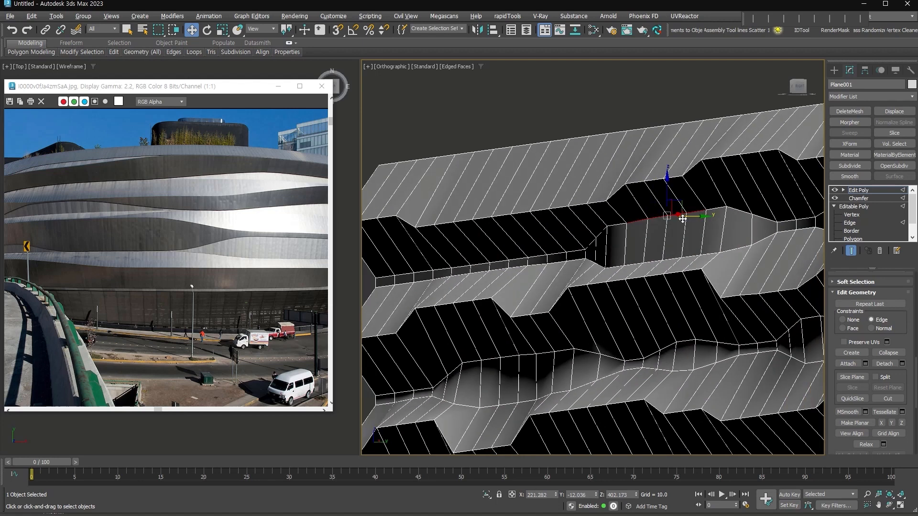
drag(667, 194, 662, 182)
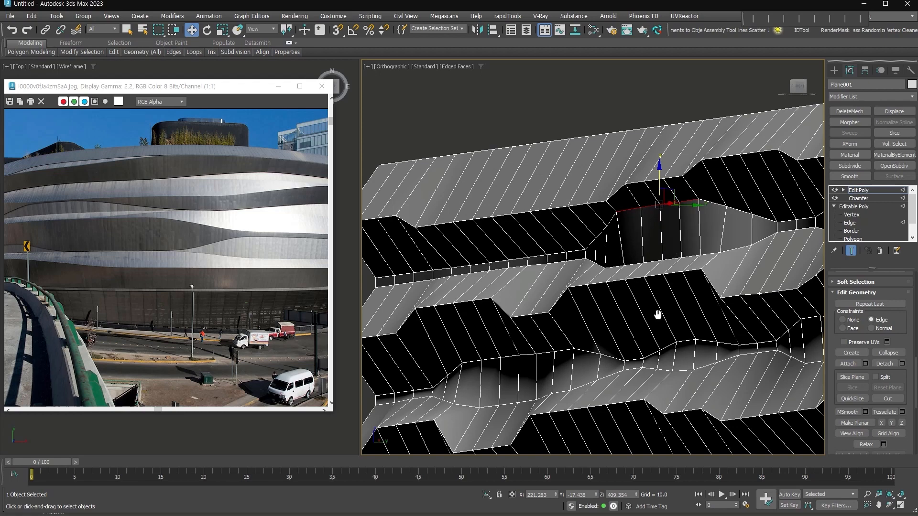
Slide two upper-boundary edges near the right side of the lower valley's left-hand bulge upward
middle_drag(659, 330, 658, 299)
click(529, 323)
ctrl+click(507, 324)
ctrl+click(480, 327)
click(545, 320)
ctrl+click(564, 318)
drag(554, 301, 551, 291)
mouse_move(551, 291)
alt+middle_down()
mouse_move(498, 298)
mouse_move(550, 282)
alt+middle_up()
middle_drag(549, 283, 516, 191)
Slide three upper-boundary edges of the lower valley's middle bulge slightly upward
alt+middle_drag(698, 229, 670, 249)
click(693, 193)
click(579, 201)
ctrl+click(595, 204)
ctrl+click(559, 207)
drag(576, 181, 576, 175)
Slide four upper-boundary edges at the right end of the lower valley slightly downward to narrow the strip
scroll(579, 177, down, 1)
alt+middle_drag(578, 177, 620, 213)
middle_drag(619, 213, 569, 260)
scroll(569, 260, up, 2)
click(678, 231)
ctrl+click(698, 229)
ctrl+click(719, 229)
ctrl+click(740, 228)
drag(709, 206, 710, 211)
Slide three upper-boundary edges of the right-hand bulge in the upper valley upward
middle_drag(578, 275, 623, 297)
click(696, 163)
ctrl+click(716, 162)
ctrl+click(736, 162)
drag(716, 142, 710, 136)
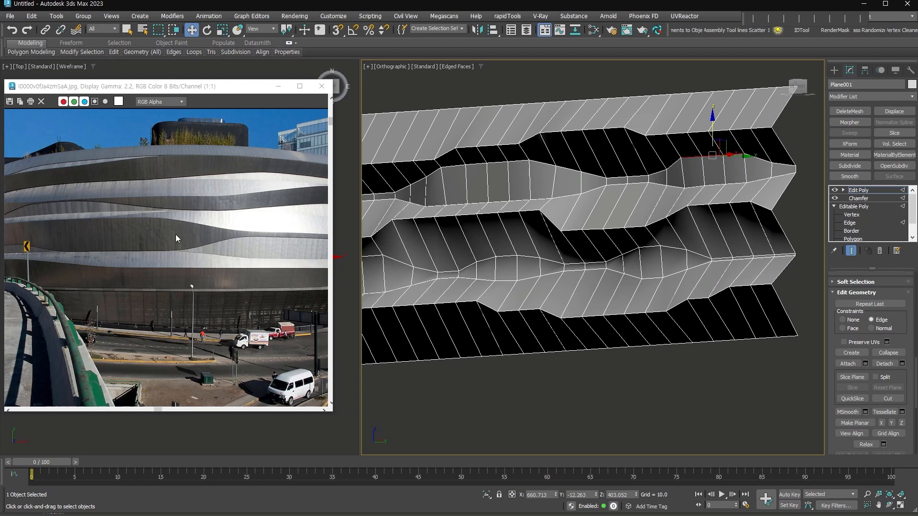
Widen the left part of the upper valley's strip by sliding two of its lower-boundary edges downward
middle_drag(493, 290, 727, 280)
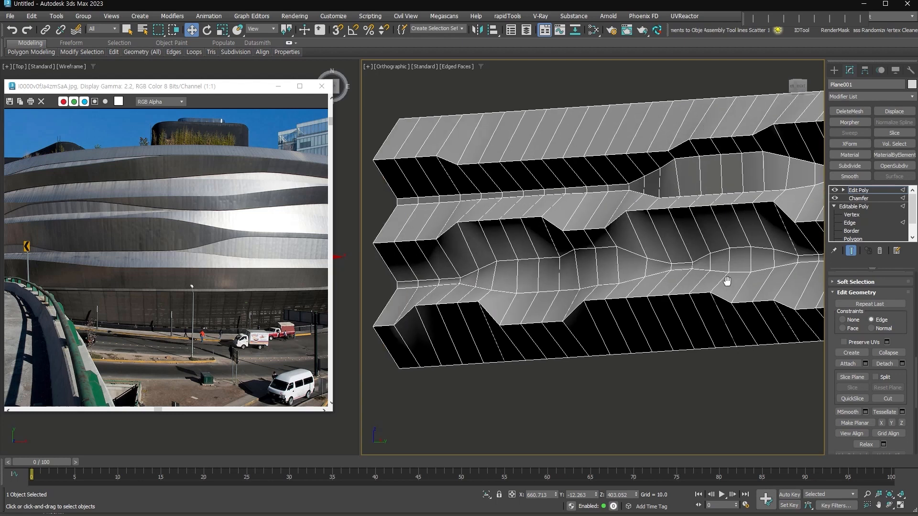
click(507, 191)
ctrl+click(530, 188)
mouse_move(530, 188)
mouse_down()
mouse_move(511, 196)
mouse_move(544, 197)
mouse_up()
alt+middle_drag(543, 197, 537, 204)
mouse_move(530, 187)
mouse_down()
mouse_move(540, 187)
mouse_move(534, 193)
mouse_up()
scroll(486, 221, down, 2)
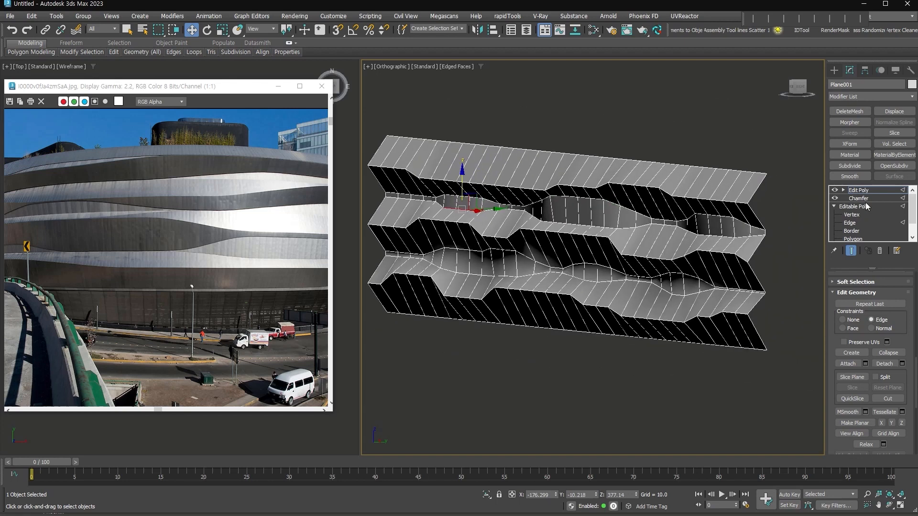
Select all lengthwise edge lines of the facade and split the mesh along them
click(874, 190)
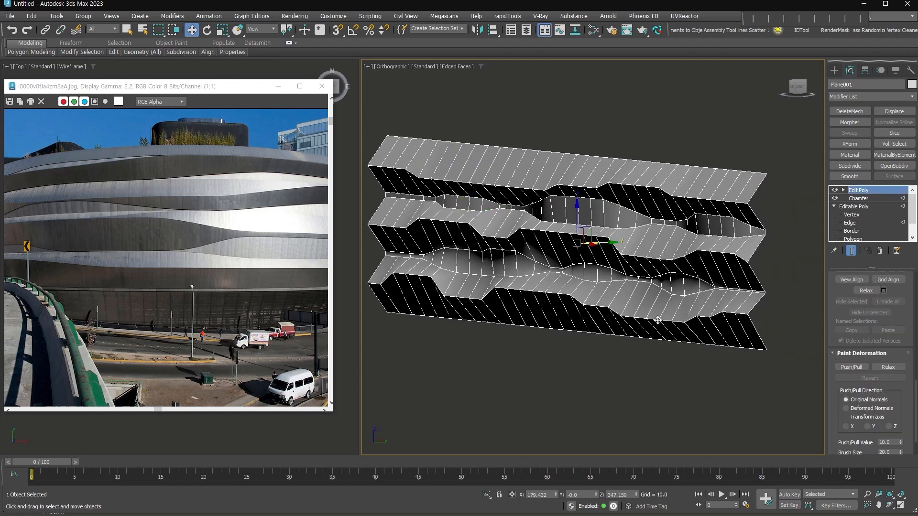
click(844, 191)
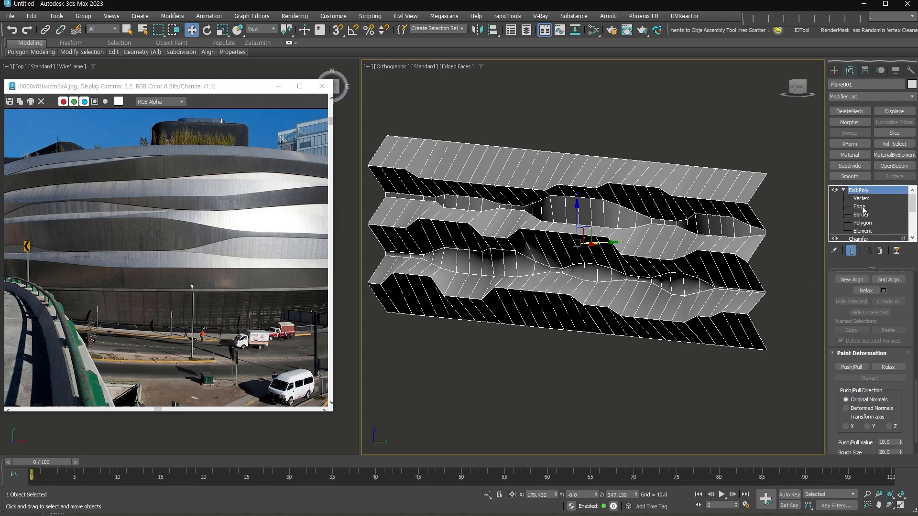
click(863, 209)
click(732, 168)
alt+middle_drag(687, 239, 705, 240)
key(alt+r)
key(alt+l)
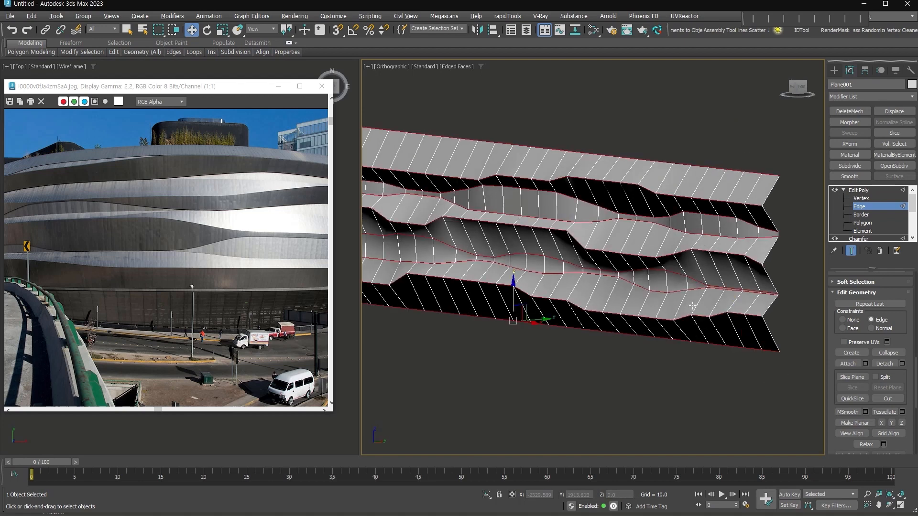
scroll(903, 323, up, 5)
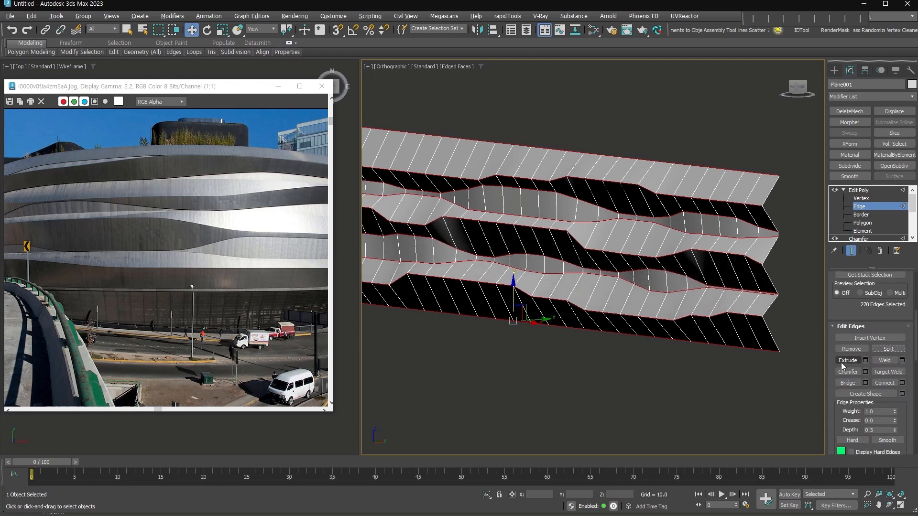
key(2)
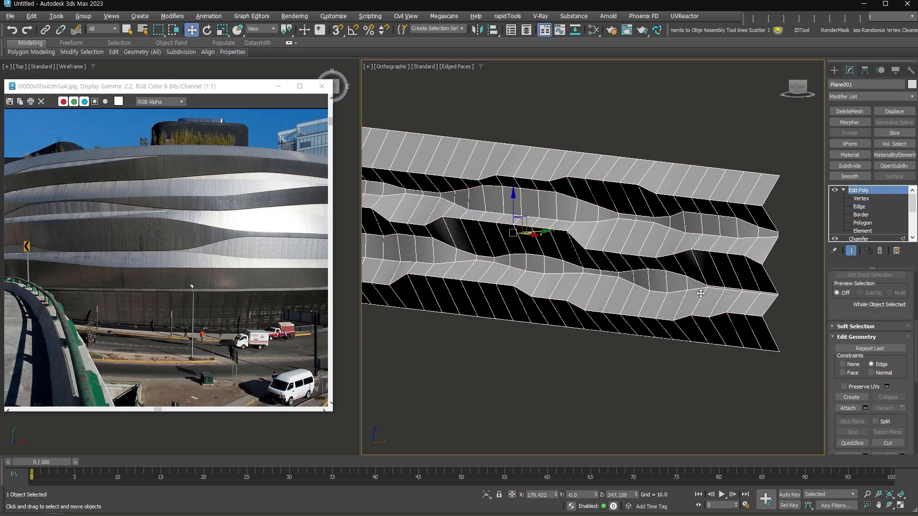
Smooth the split facade with a TurboSmooth modifier, raising its iterations to 4 and lowering them by one after checking the shading
key(ctrl+t)
middle_drag(586, 274, 624, 271)
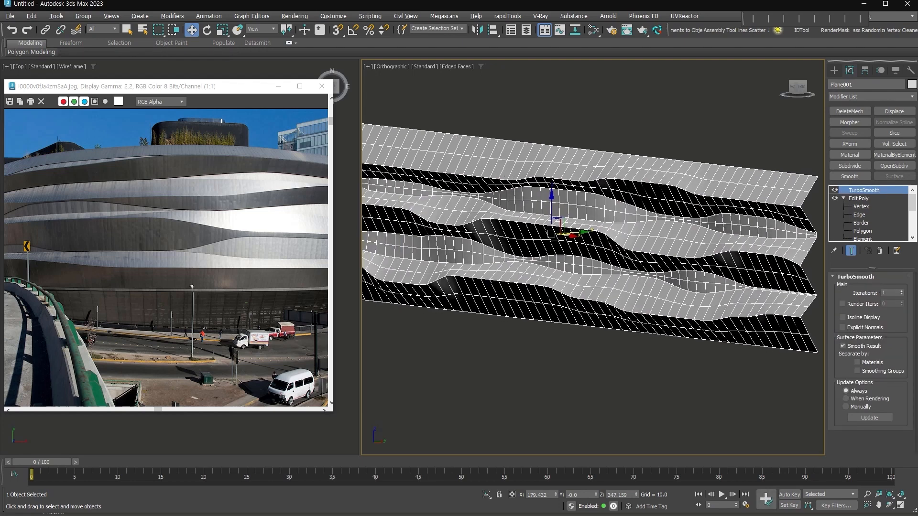
click(902, 291)
key(F4)
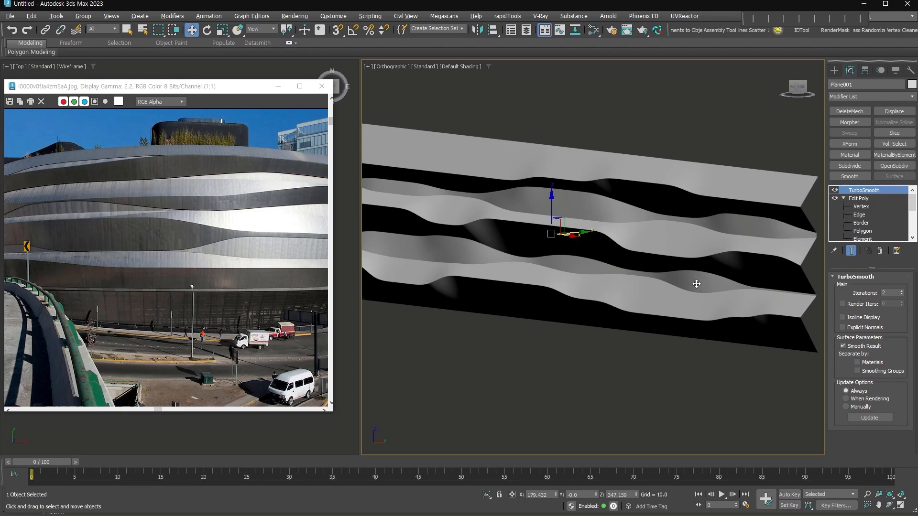
key(F4)
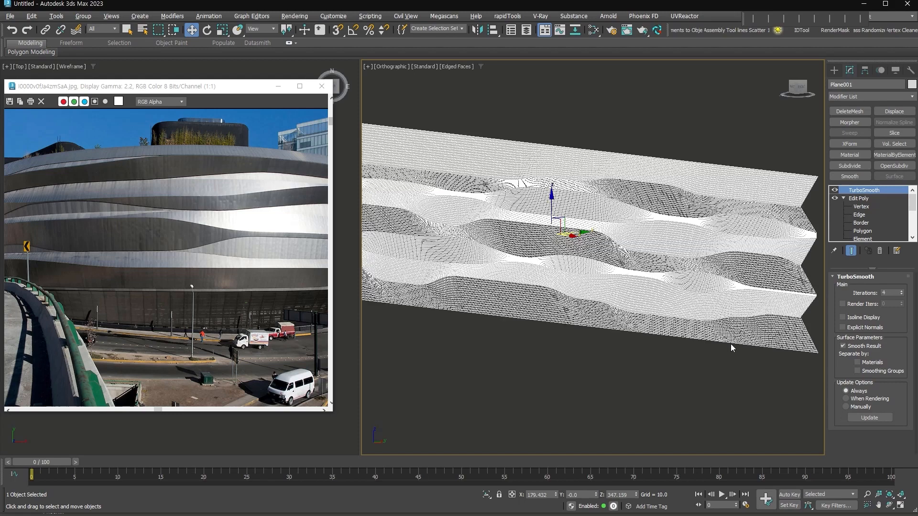
click(901, 295)
Add another Edit Poly modifier above TurboSmooth and inspect the dense mesh at the facade's right end
middle_drag(651, 328, 698, 321)
scroll(672, 356, down, 3)
key(shift+e)
scroll(707, 312, up, 1)
middle_drag(708, 311, 679, 291)
scroll(715, 259, up, 2)
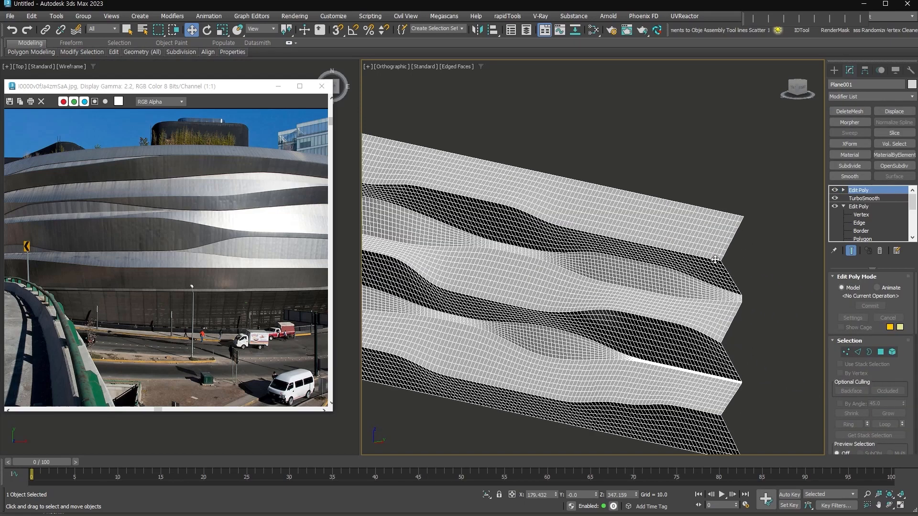
middle_drag(707, 322, 716, 273)
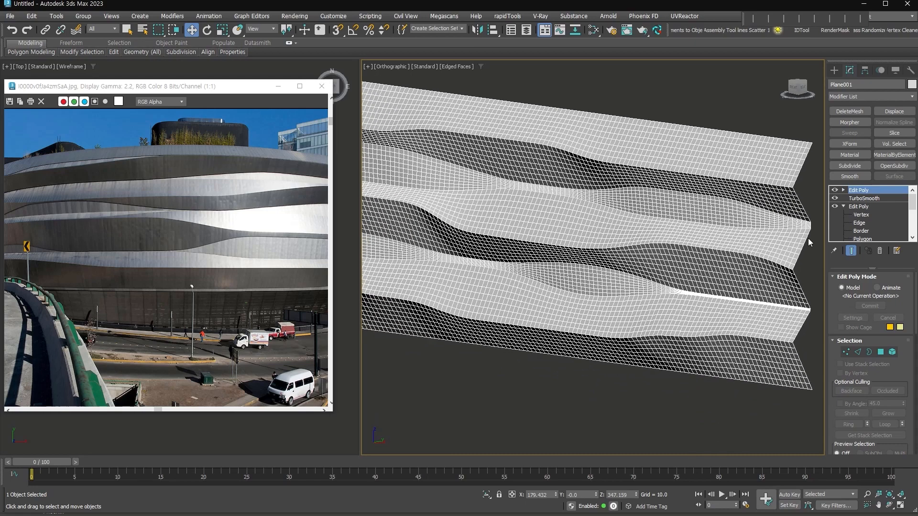
Try a different maximum chamfer amount in the facade's Chamfer modifier and undo it
middle_drag(809, 238, 782, 269)
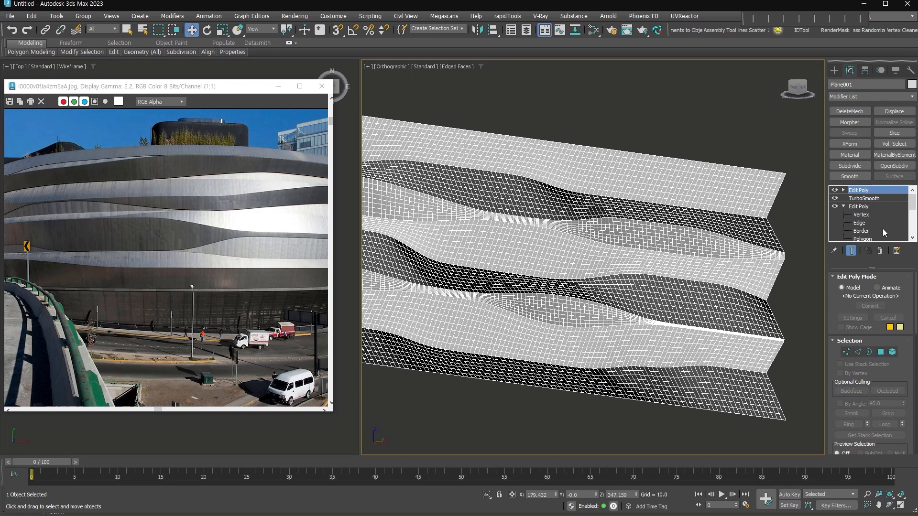
scroll(899, 215, down, 4)
scroll(908, 207, up, 2)
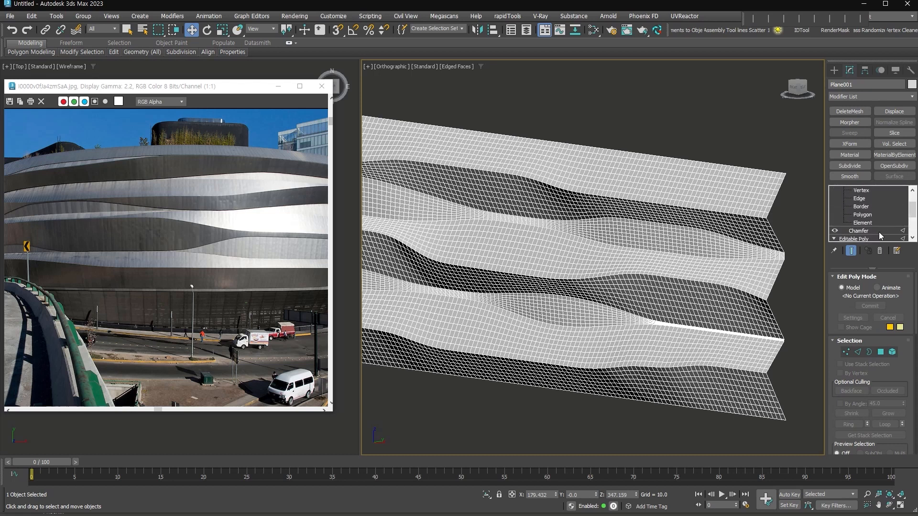
click(859, 231)
key(F3)
key(F3)
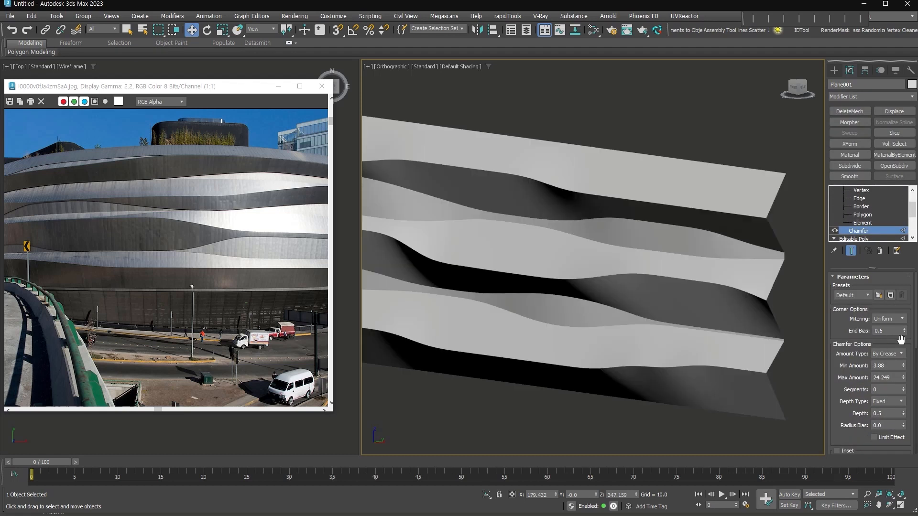
mouse_move(904, 378)
mouse_down()
mouse_move(904, 388)
mouse_move(904, 376)
mouse_up()
key(ctrl+z)
drag(914, 213, 914, 198)
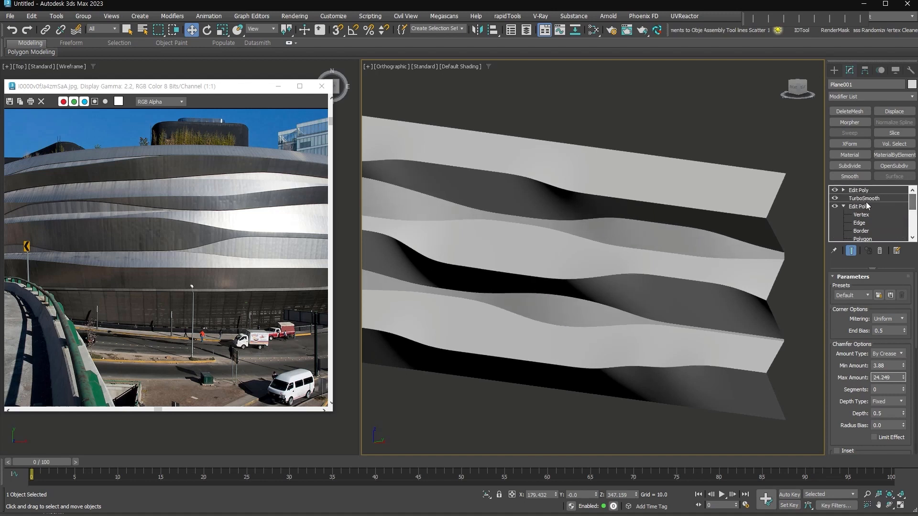
Collapse the facade's whole modifier stack into an Editable Poly and show it as a wireframe
click(864, 192)
key(ctrl+shift+e)
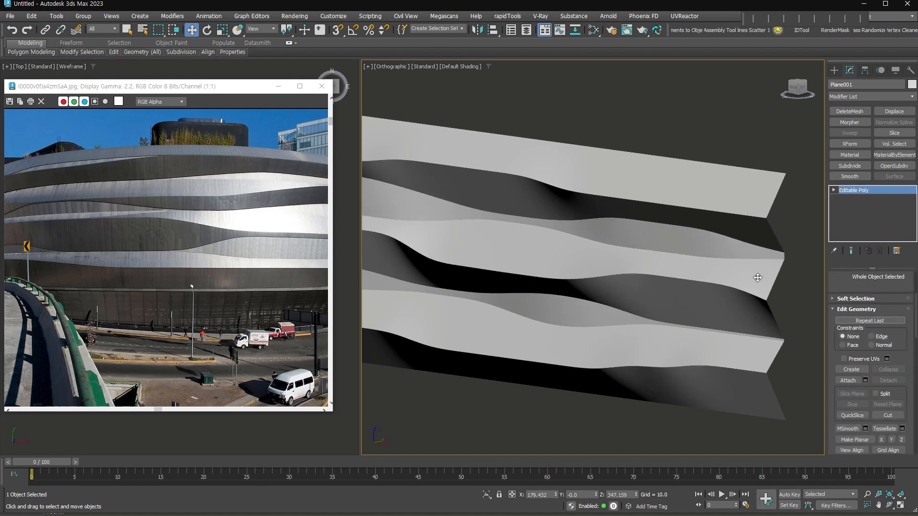
key(F3)
Select the inner lengthwise edges in the last column at the facade's right end for the lowest bands, leaving out band boundaries
alt+middle_drag(739, 275, 699, 169)
alt+middle_drag(721, 333, 742, 269)
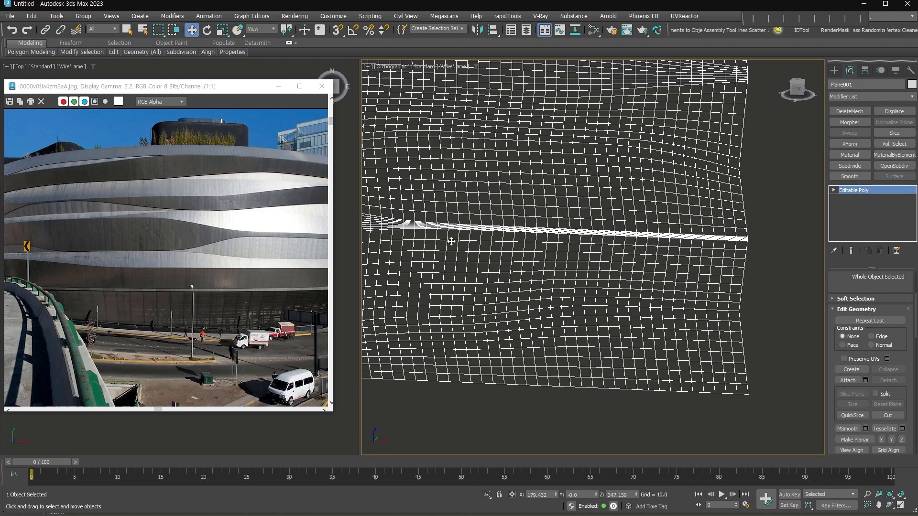
click(127, 30)
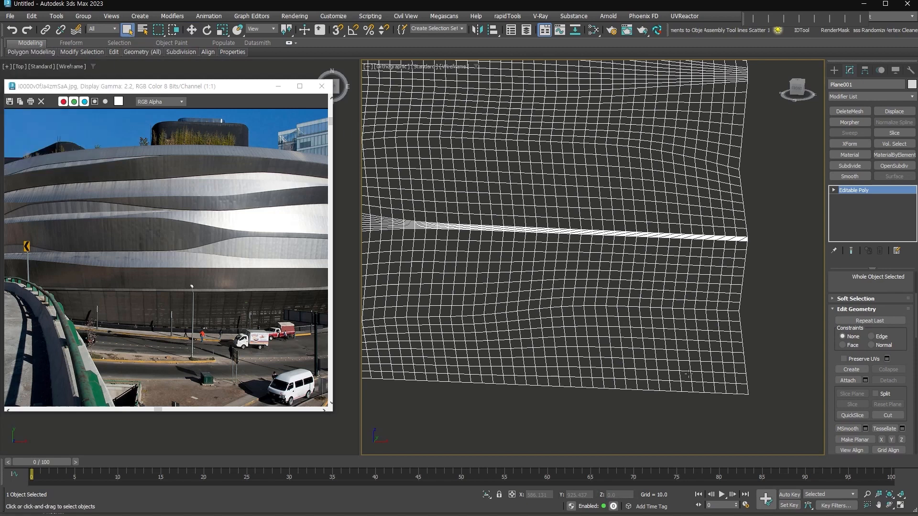
alt+middle_drag(752, 369, 769, 354)
alt+middle_drag(725, 301, 740, 276)
drag(740, 260, 739, 406)
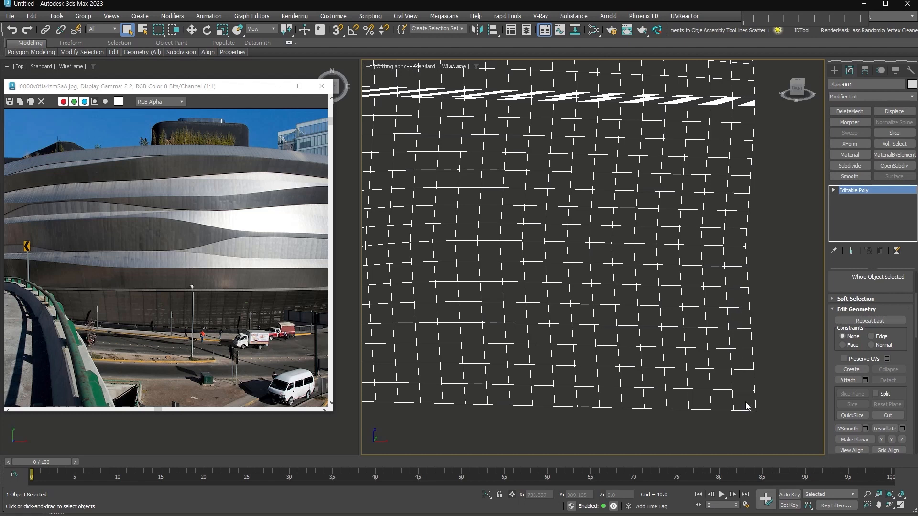
key(2)
drag(747, 402, 744, 351)
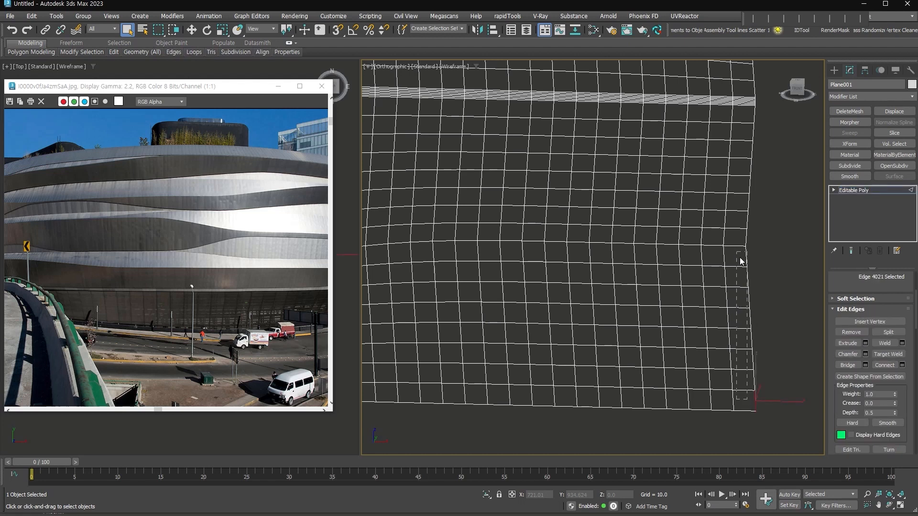
drag(739, 283, 738, 261)
middle_drag(728, 210, 732, 327)
ctrl+drag(744, 234, 738, 348)
scroll(748, 220, up, 6)
ctrl+drag(734, 179, 728, 260)
Add the inner lengthwise edges of the remaining upper bands at the facade's right end to the selection, skipping the band boundaries
scroll(728, 249, down, 4)
middle_drag(724, 227, 673, 389)
ctrl+drag(672, 390, 663, 256)
middle_drag(663, 258, 631, 395)
scroll(632, 330, down, 1)
ctrl+drag(650, 126, 620, 330)
scroll(643, 287, up, 6)
ctrl+drag(670, 208, 656, 330)
middle_drag(646, 205, 635, 289)
scroll(636, 297, down, 4)
ctrl+drag(651, 191, 641, 320)
middle_drag(645, 168, 639, 364)
ctrl+drag(644, 122, 629, 348)
Extend the selected edges into full loops along the facade and remove them, keeping only the band boundaries and vertical edges
key(alt+l)
key(z)
scroll(122, 191, up, 1)
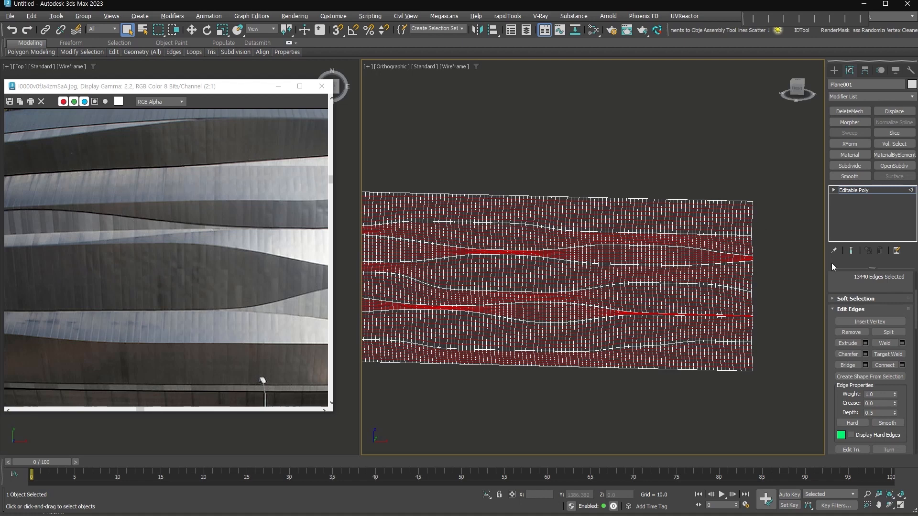
scroll(757, 220, up, 3)
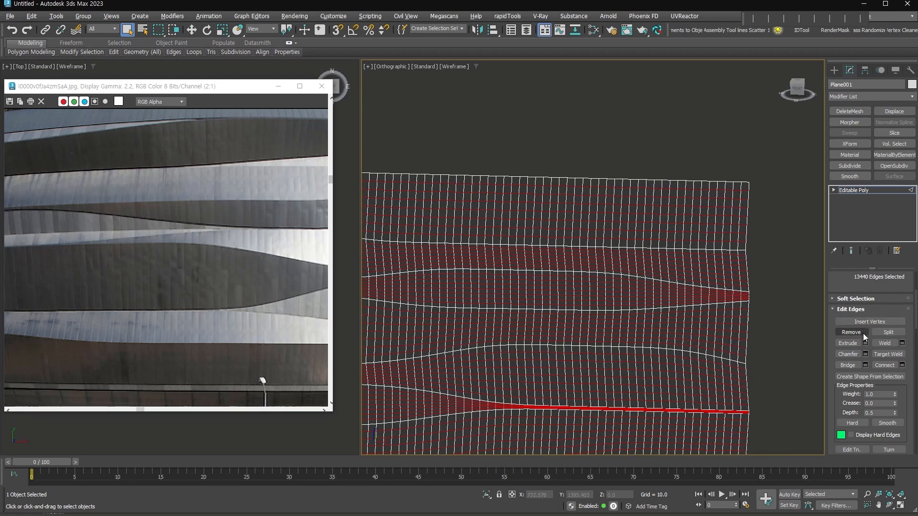
click(851, 333)
scroll(756, 356, down, 2)
middle_drag(756, 355, 785, 293)
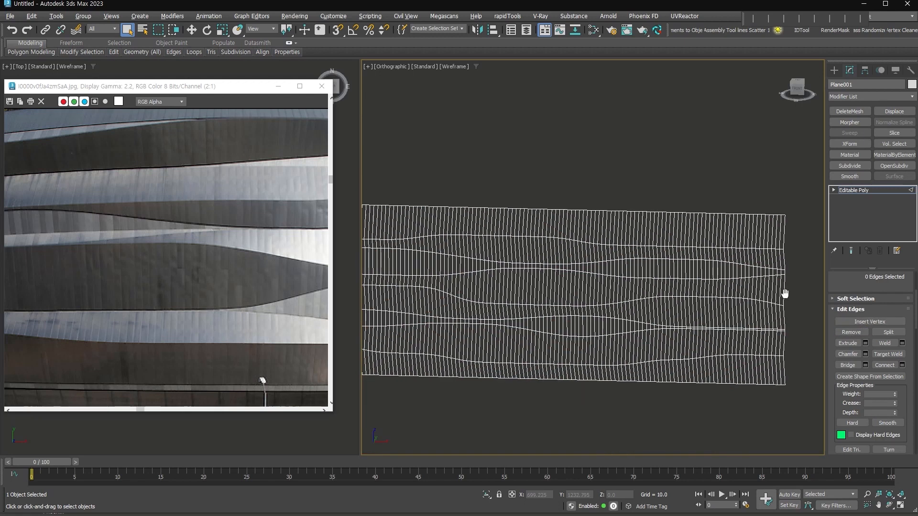
click(877, 191)
Curve the facade with a Bend modifier at an angle of 160 along the X axis and compare it with the reference photo
alt+middle_drag(676, 273, 650, 298)
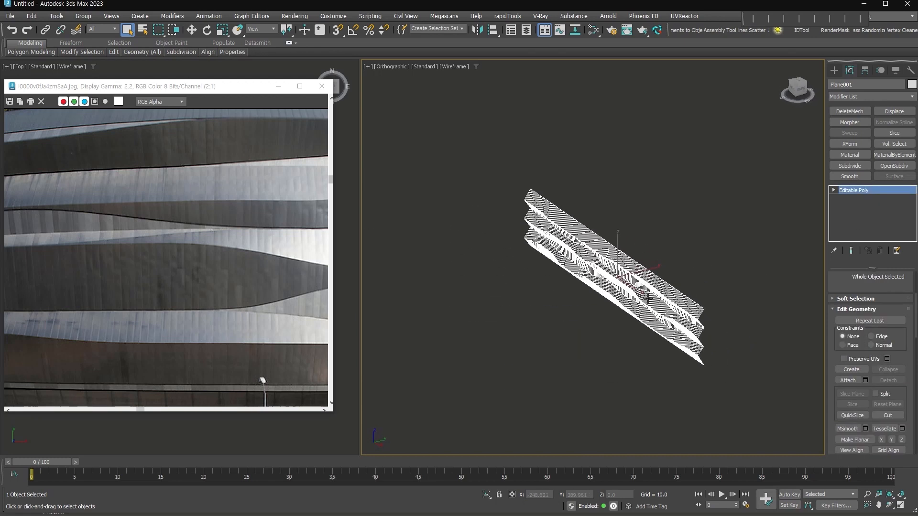
key(b)
click(886, 293)
text(160)
key(Return)
key(F3)
alt+middle_drag(777, 239, 669, 257)
key(z)
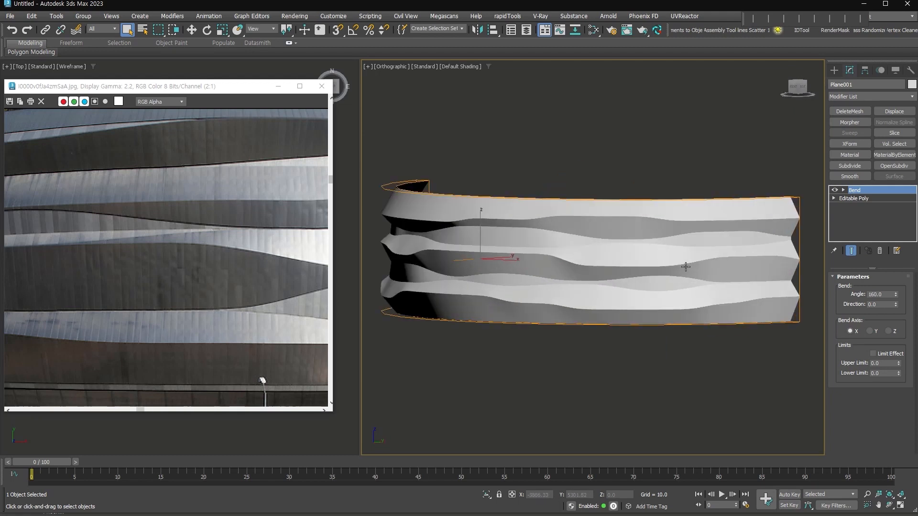
scroll(660, 294, up, 3)
mouse_move(659, 294)
alt+middle_down()
mouse_move(722, 293)
mouse_move(716, 302)
mouse_move(660, 302)
alt+middle_up()
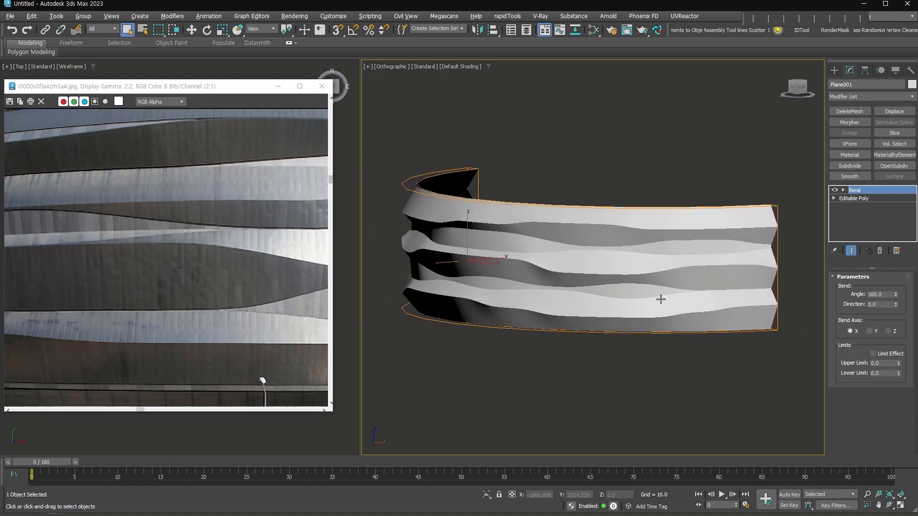
scroll(187, 334, down, 1)
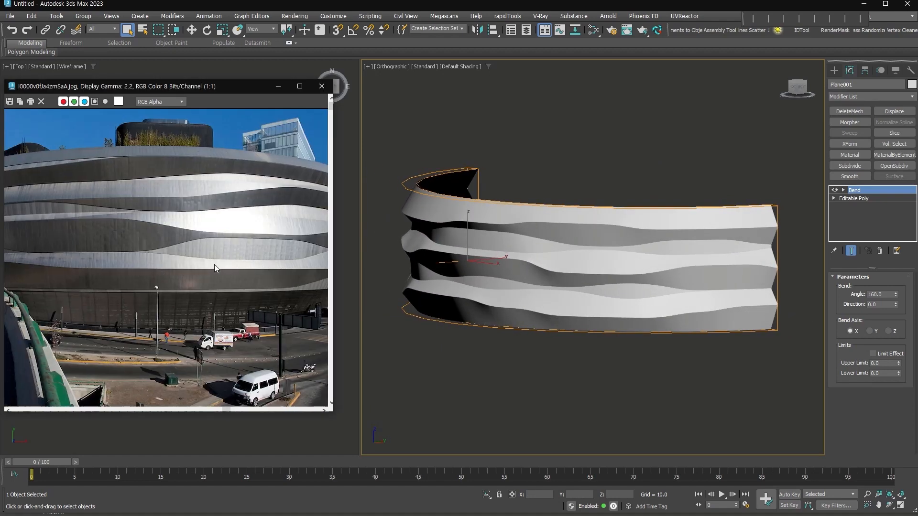
alt+middle_drag(622, 335, 667, 340)
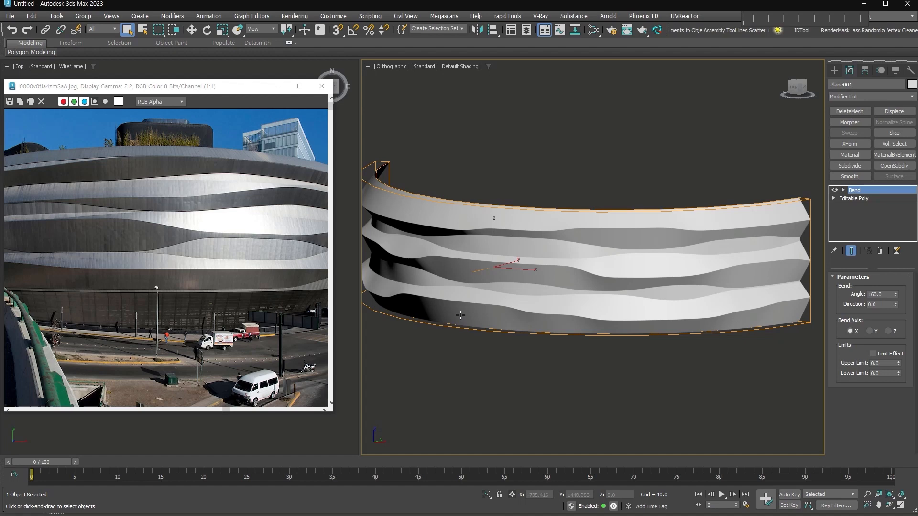
middle_drag(115, 266, 67, 271)
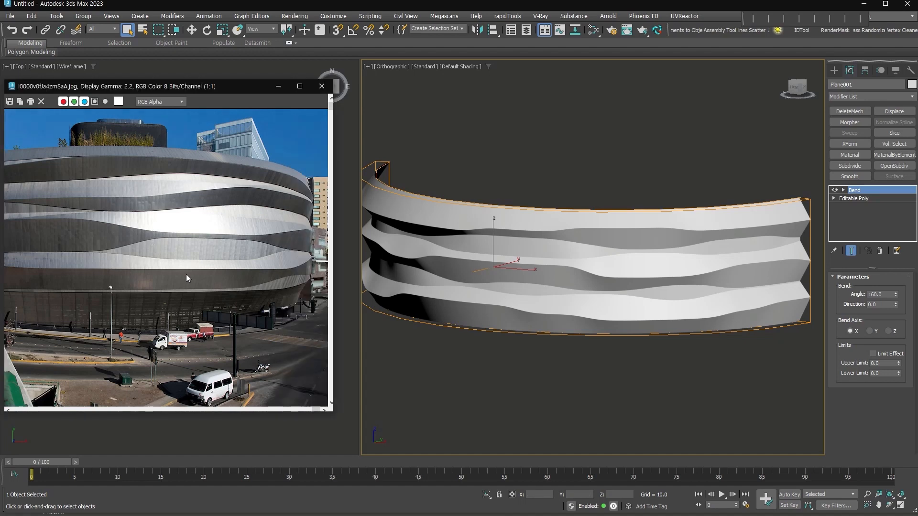
alt+middle_drag(745, 271, 796, 250)
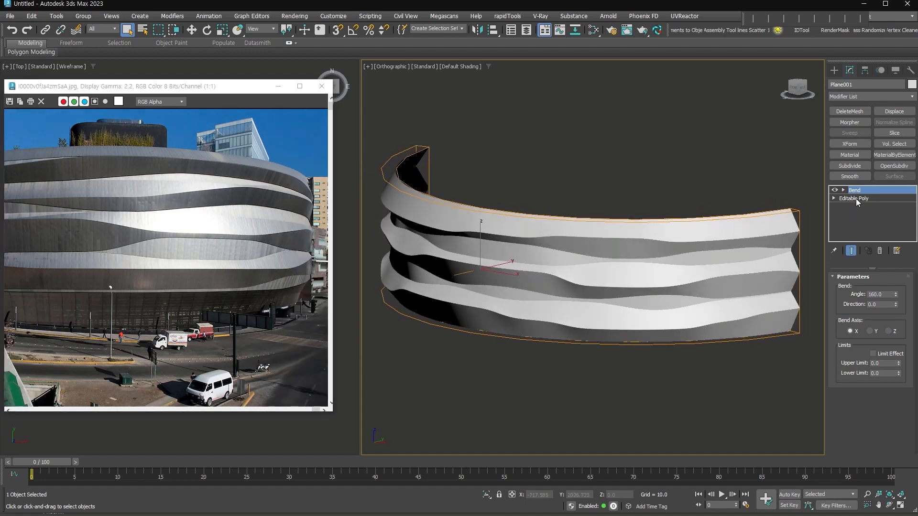
Add an Edit Poly modifier above Bend, split all edges of the facade and inspect the faceted panels
key(ctrl+e)
click(859, 353)
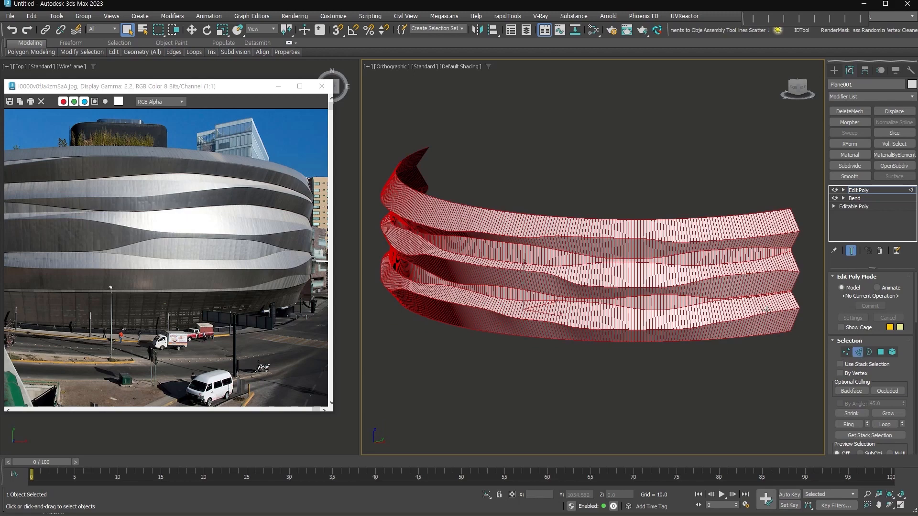
scroll(780, 276, up, 6)
drag(833, 317, 857, 98)
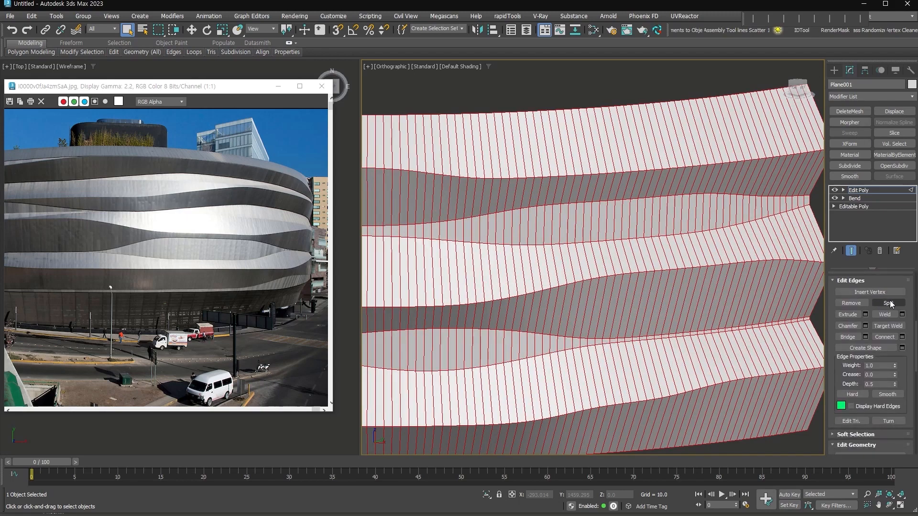
click(880, 190)
scroll(742, 284, down, 3)
mouse_move(743, 284)
alt+middle_down()
mouse_move(672, 341)
mouse_move(492, 164)
alt+middle_up()
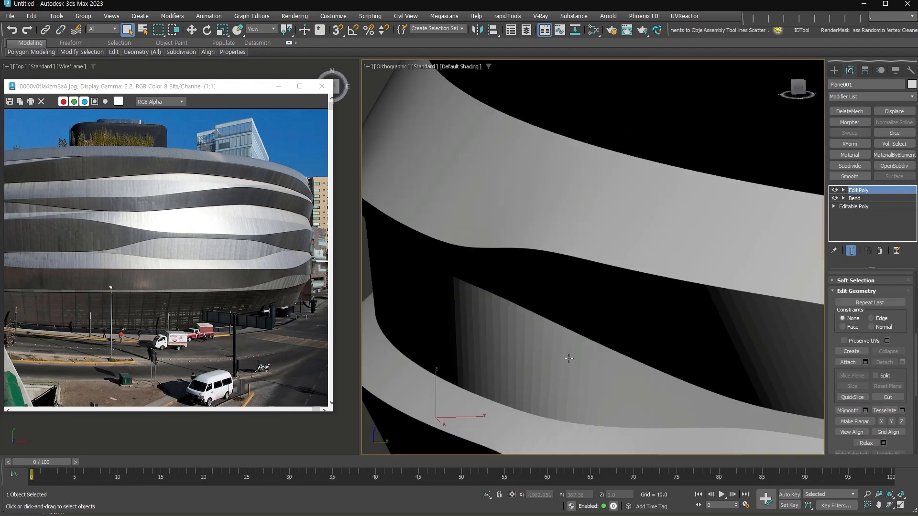
scroll(607, 358, down, 4)
mouse_move(660, 356)
middle_down()
mouse_move(548, 309)
mouse_move(619, 289)
mouse_move(630, 256)
mouse_move(668, 275)
mouse_move(633, 294)
middle_up()
scroll(548, 309, down, 3)
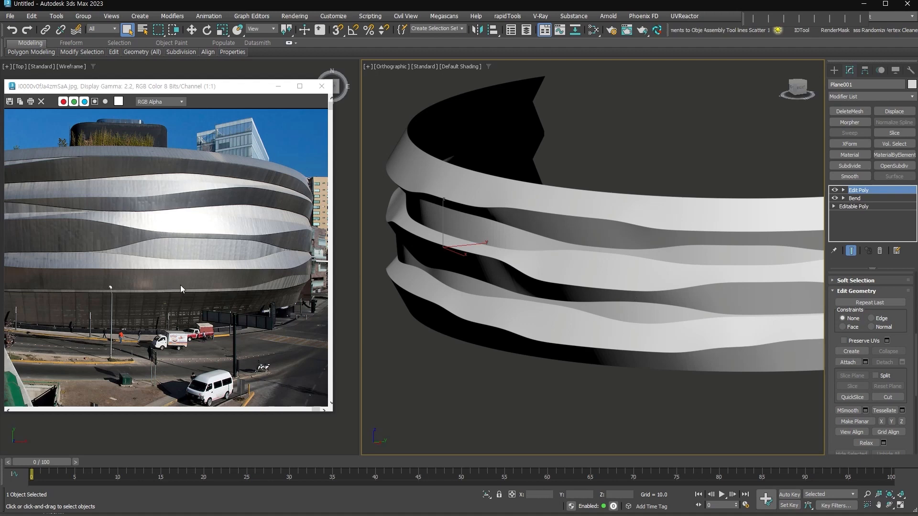
Select all vertices of the curved facade and weld them together
click(845, 191)
click(860, 198)
key(ctrl+a)
click(884, 304)
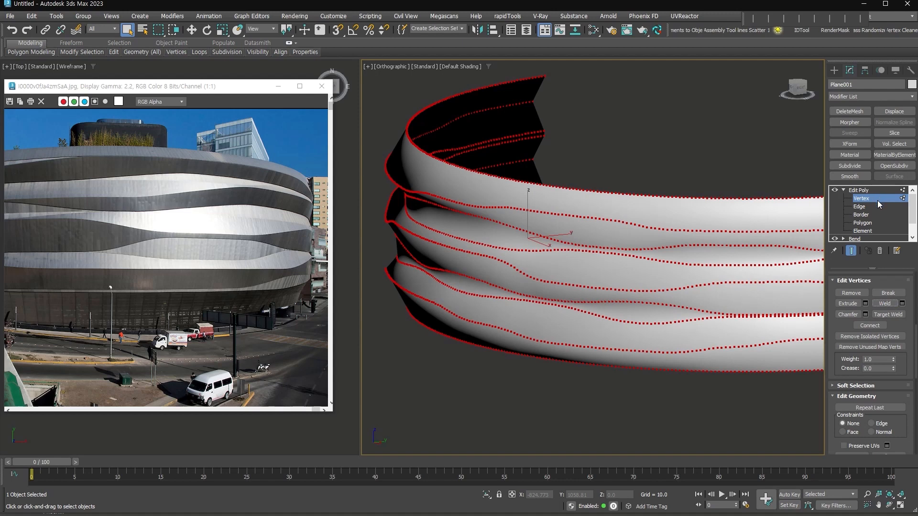
Select all polygons of the facade and auto smooth them with a threshold of 18
click(868, 223)
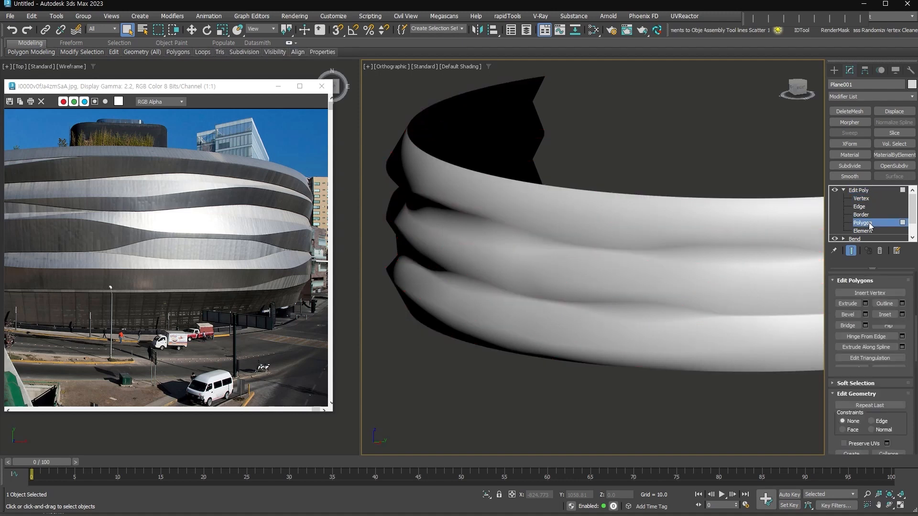
key(ctrl+a)
scroll(898, 439, down, 10)
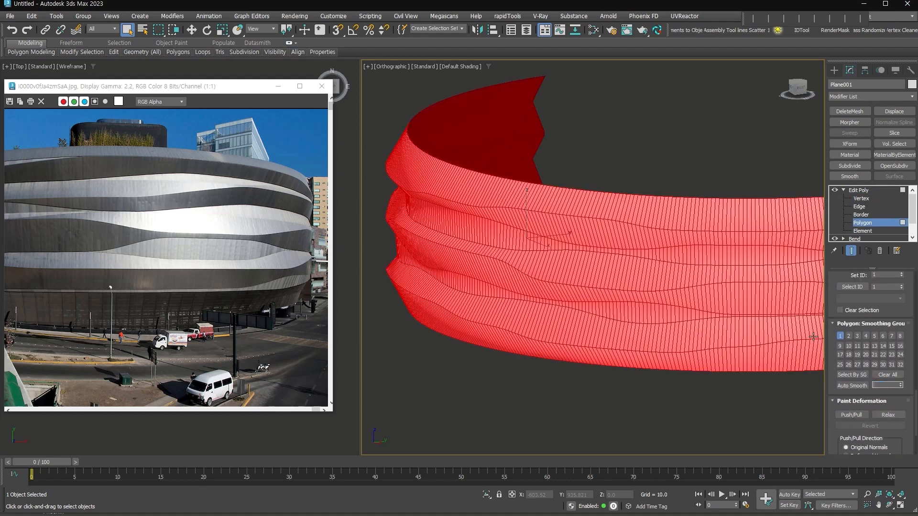
click(852, 386)
key(ctrl+d)
scroll(643, 318, down, 2)
alt+middle_drag(692, 309, 684, 307)
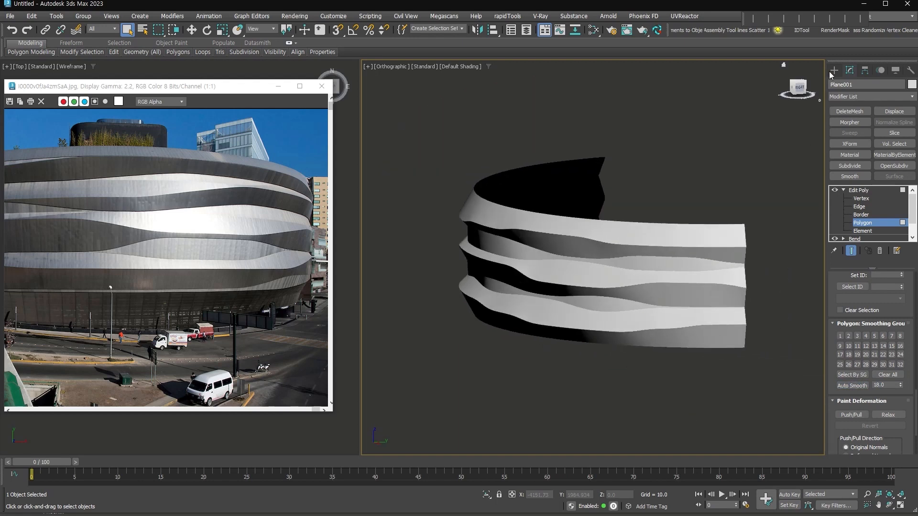
Delete the curved facade and switch the viewport to the Top view
click(834, 70)
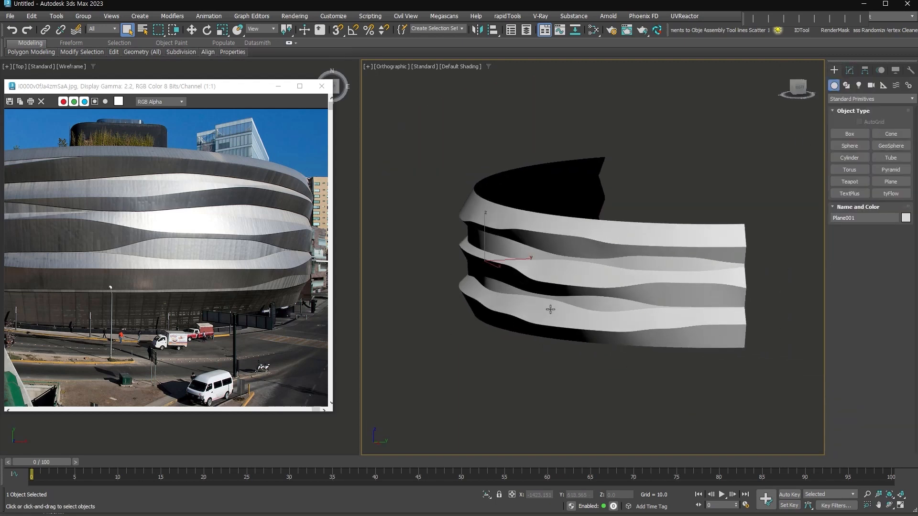
key(Delete)
key(t)
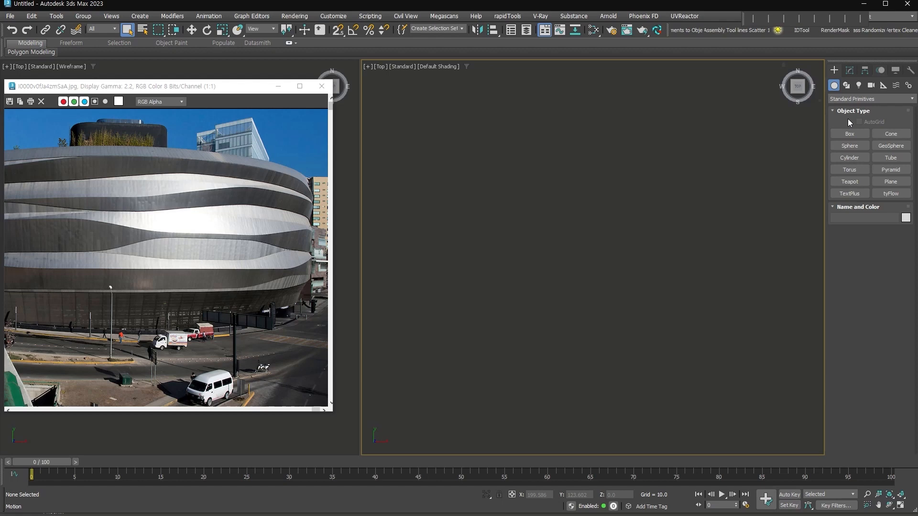
Draw a circle spline in the empty Top view
click(846, 85)
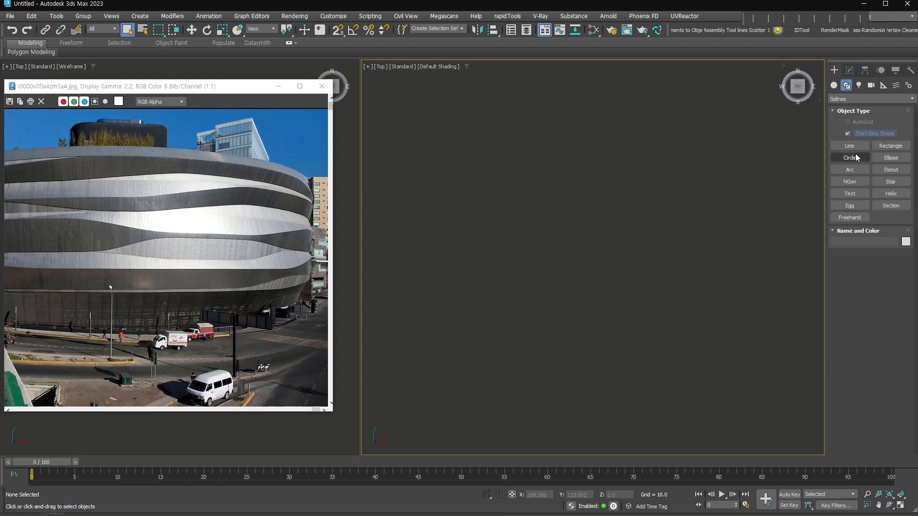
click(856, 158)
drag(608, 245, 681, 400)
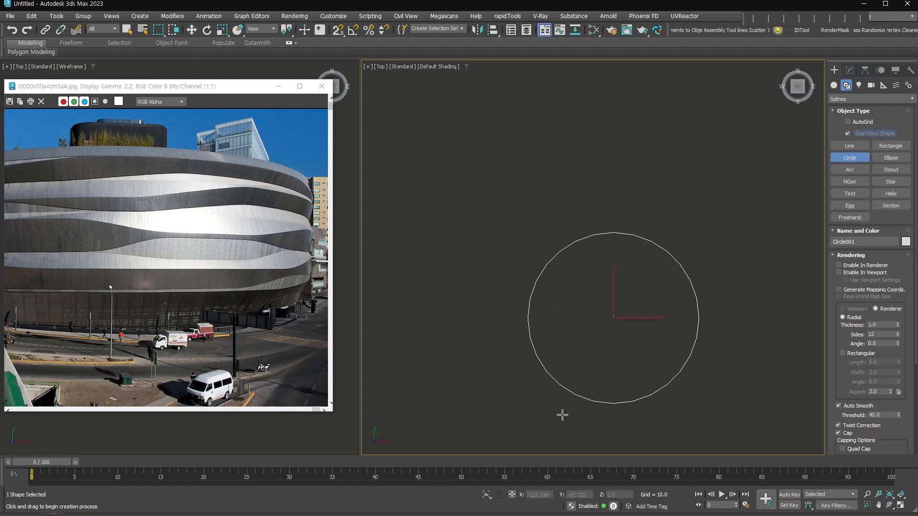
middle_drag(663, 322, 649, 300)
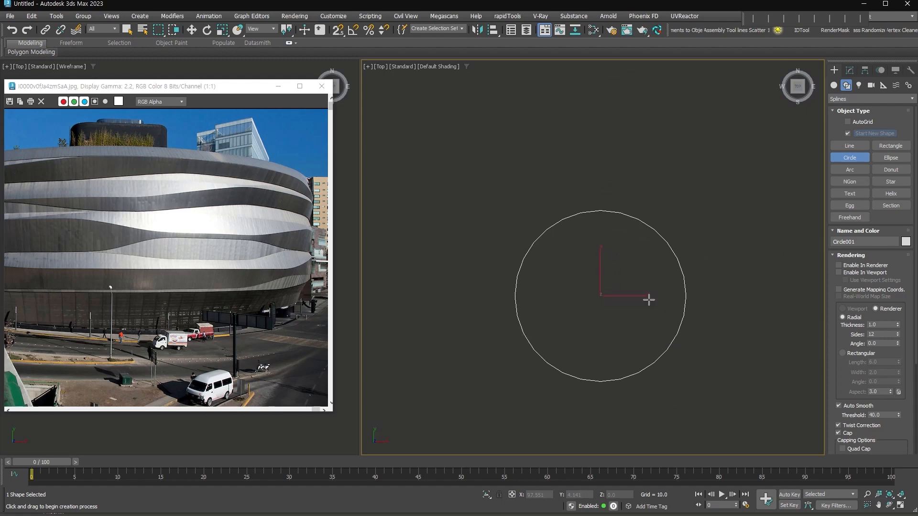
Convert the circle to an editable spline and extend its upper two segments upward, forming a capsule outline with straight sides
key(alt+e)
click(834, 190)
click(854, 206)
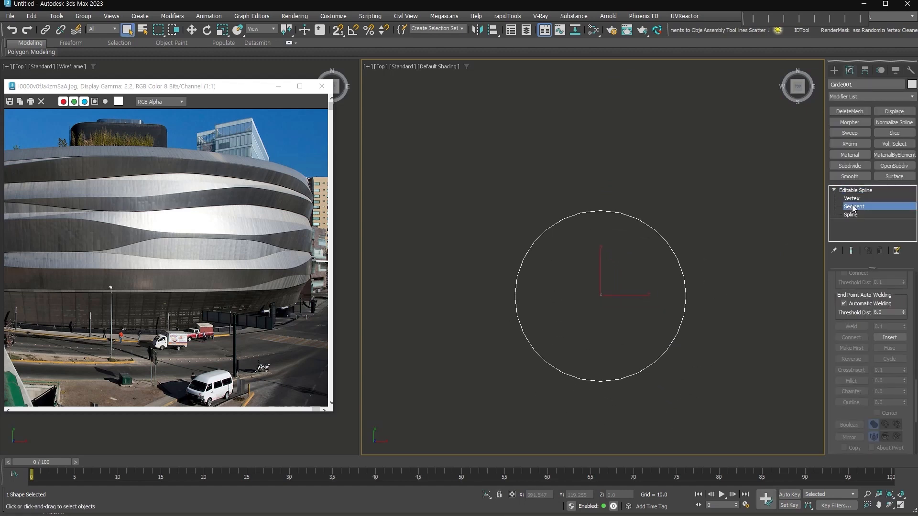
right_click(605, 220)
click(617, 232)
shift+drag(604, 237, 605, 156)
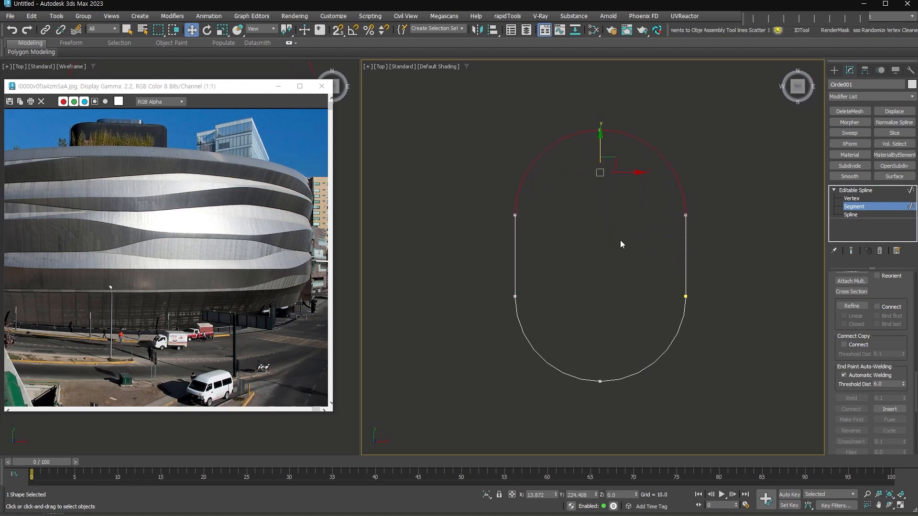
click(885, 207)
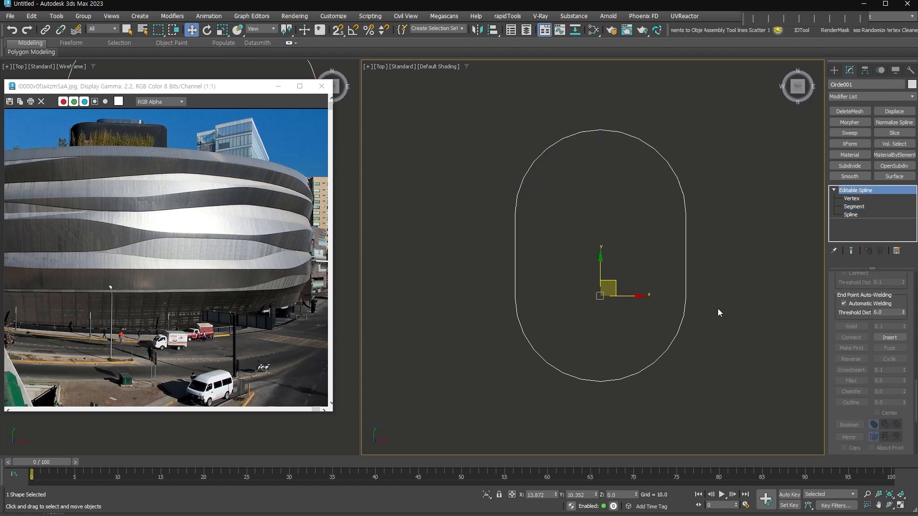
Add a Normalize Spline modifier to the capsule outline, show its knots and set the knot count to 50
alt+middle_drag(717, 338, 703, 287)
click(894, 122)
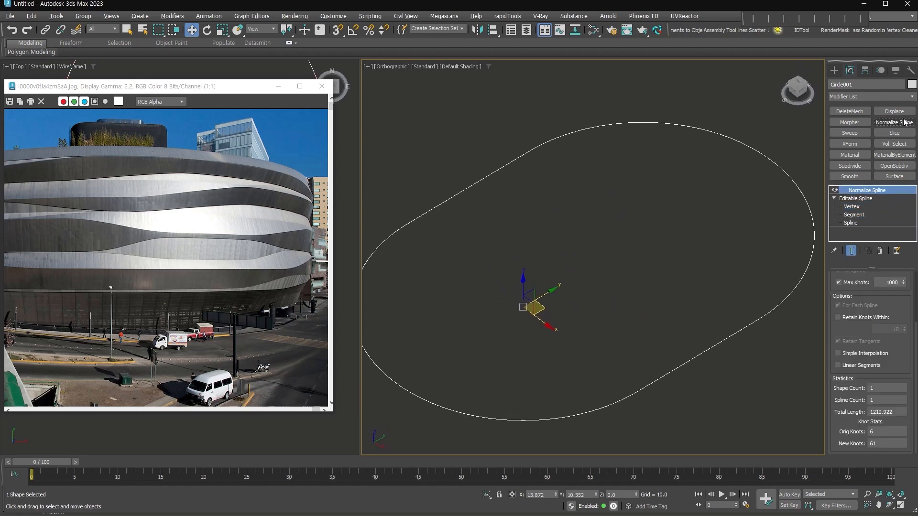
scroll(866, 292, up, 3)
click(843, 288)
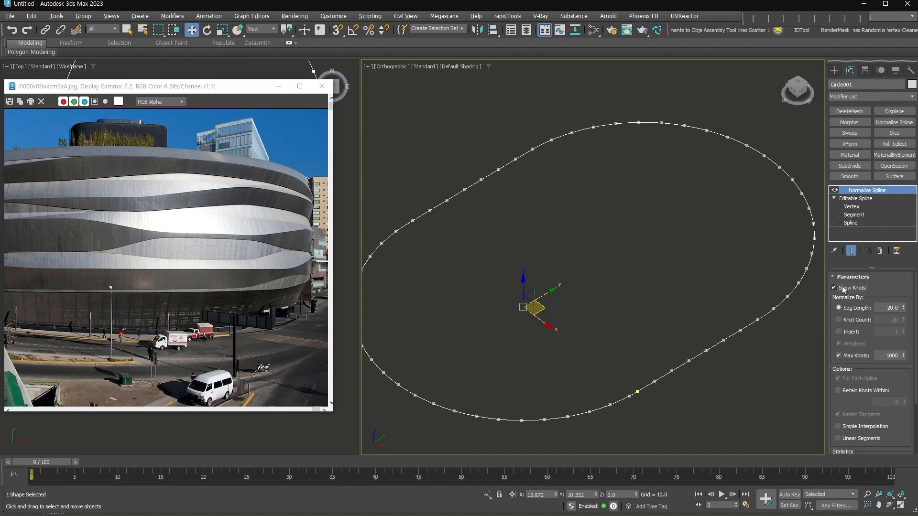
click(853, 320)
double_click(893, 320)
text(40)
key(Return)
text(50)
key(Return)
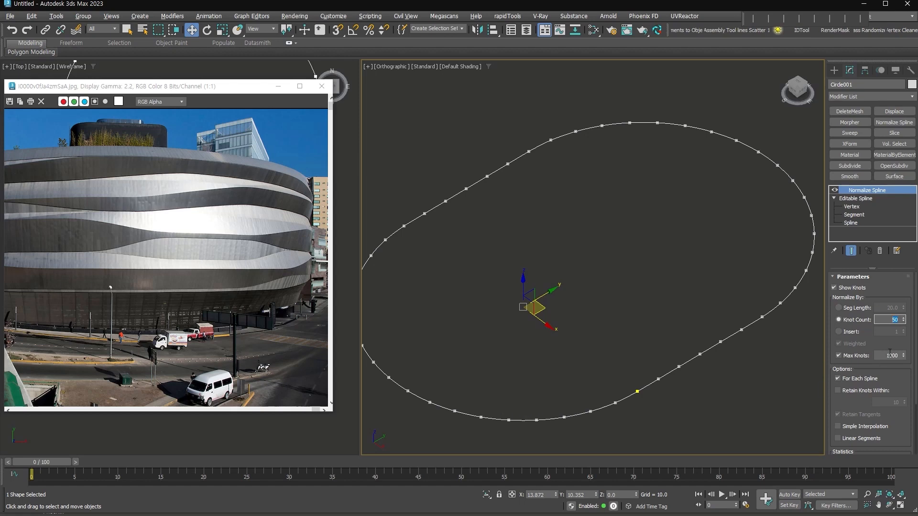
scroll(732, 369, down, 3)
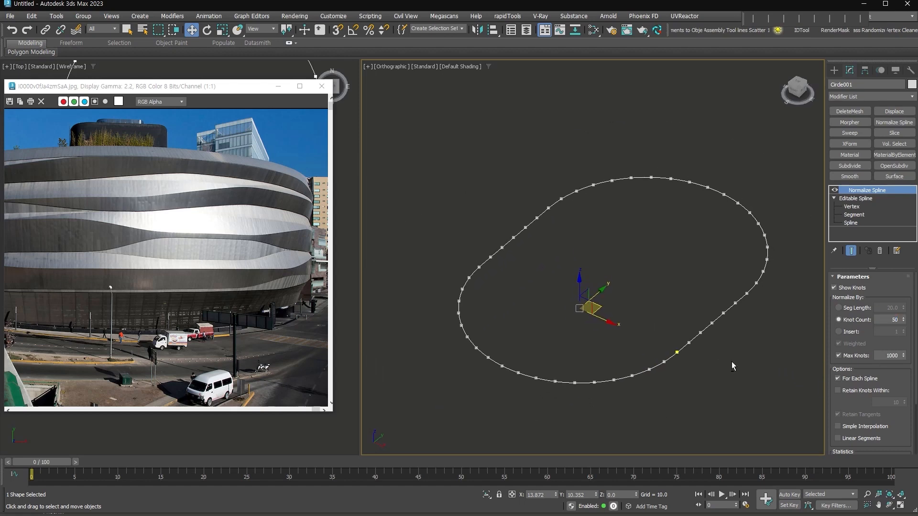
middle_drag(732, 362, 708, 361)
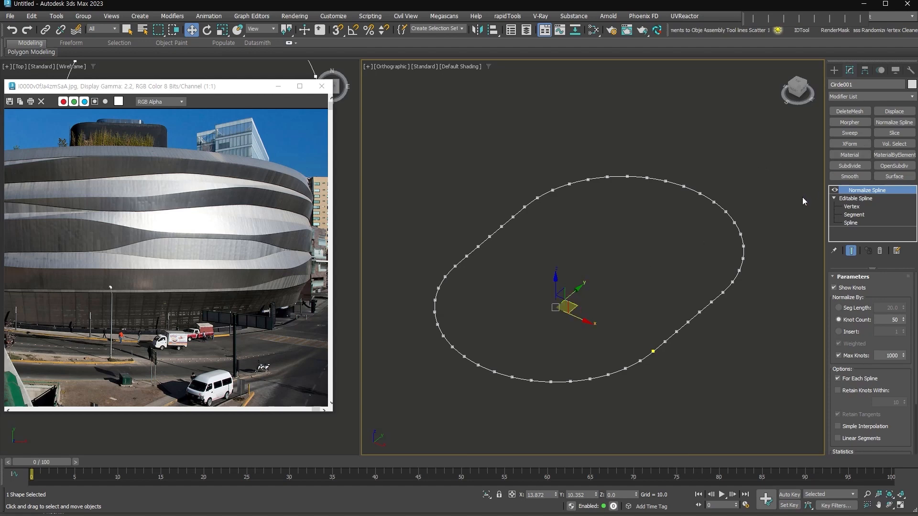
Try a SplineOffset modifier on top of the normalized outline and remove it again
click(858, 97)
click(878, 196)
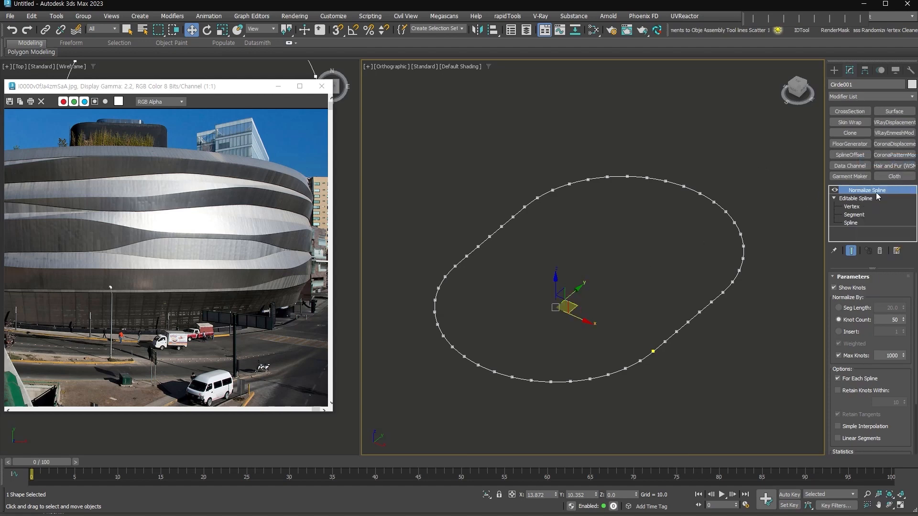
click(851, 155)
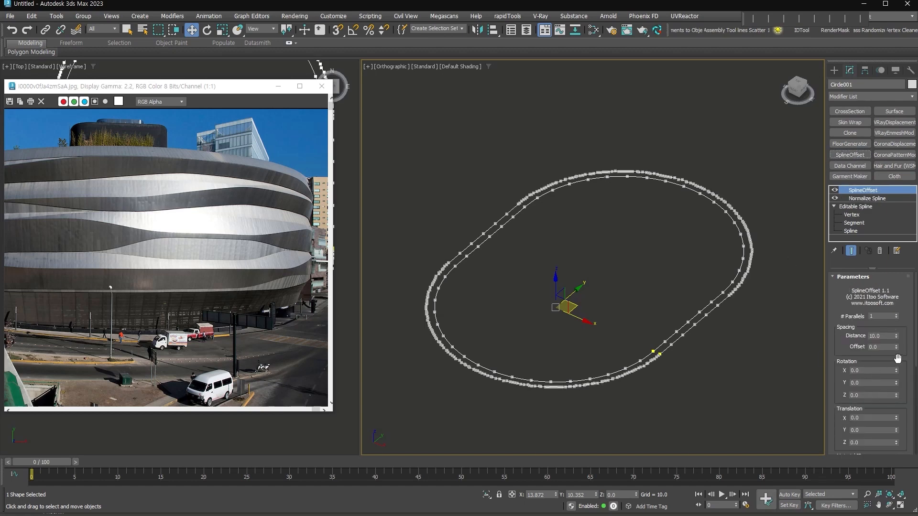
click(880, 251)
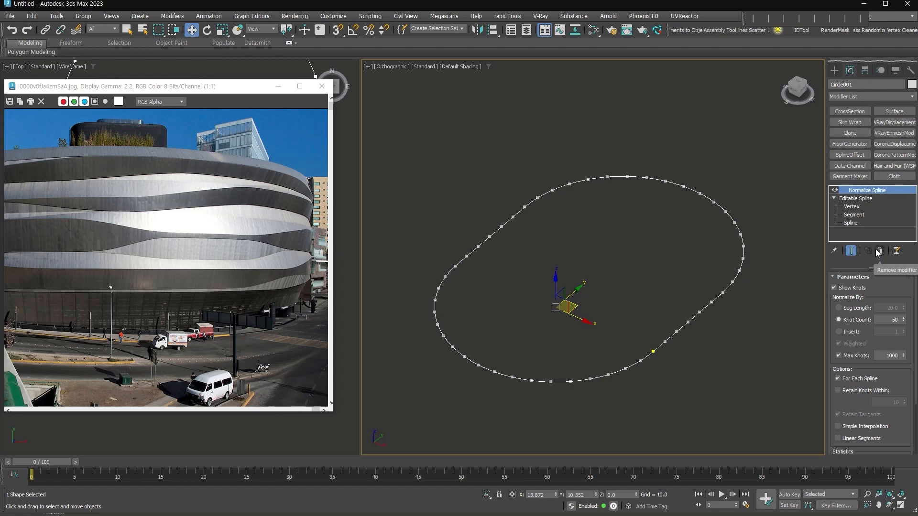
Collapse the normalized outline to an editable spline and offset it with a SplineOffset modifier at a distance of 14.5
click(879, 251)
drag(849, 94, 850, 75)
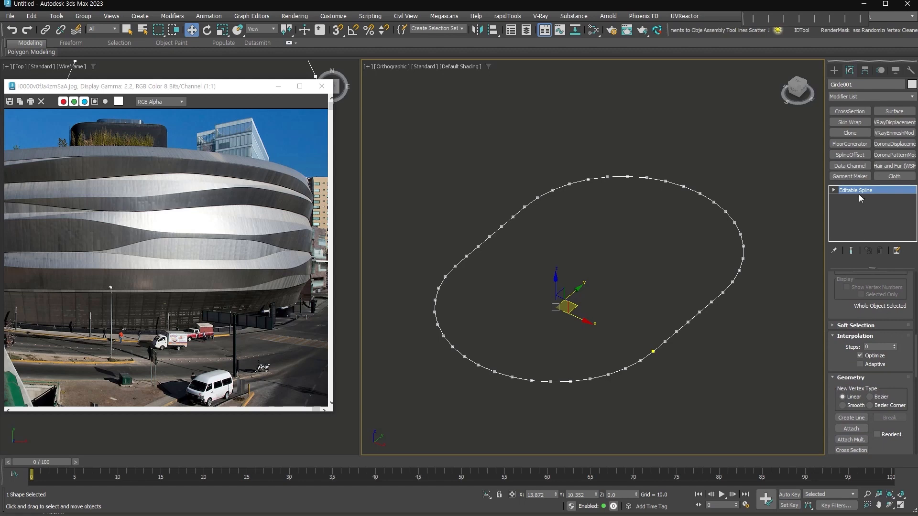
click(854, 157)
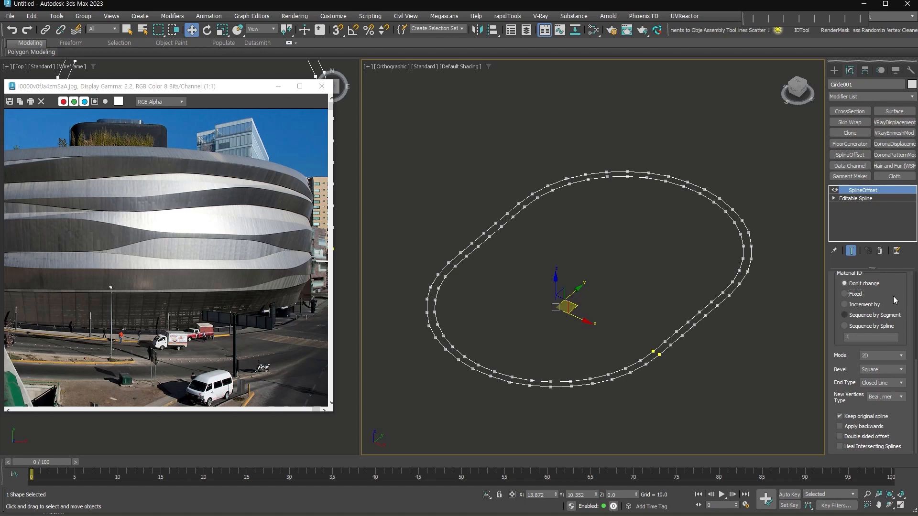
scroll(894, 299, up, 5)
drag(896, 341, 899, 350)
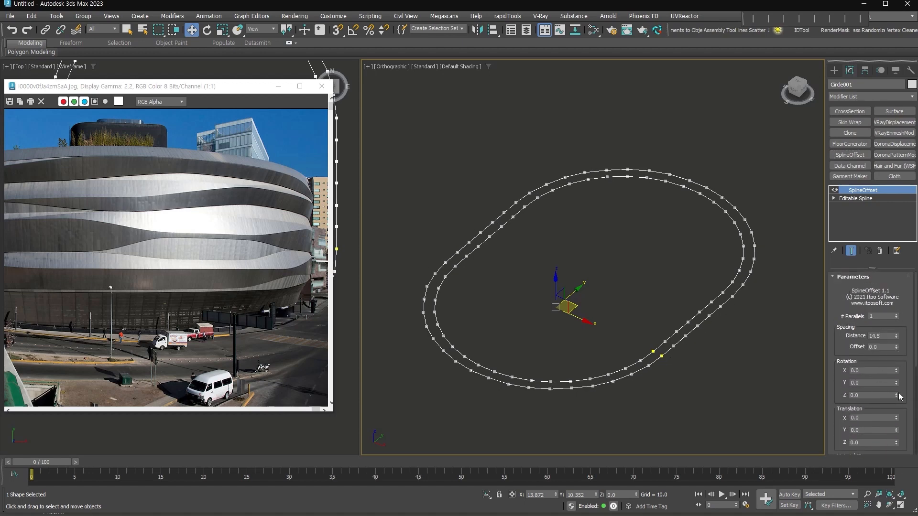
Set the SplineOffset's Z translation to 10 so the outer ring is raised above the original
scroll(898, 433, down, 2)
mouse_move(896, 418)
mouse_down()
mouse_move(899, 434)
mouse_move(899, 406)
mouse_up()
alt+middle_drag(743, 397, 741, 348)
double_click(868, 416)
text(10)
key(Return)
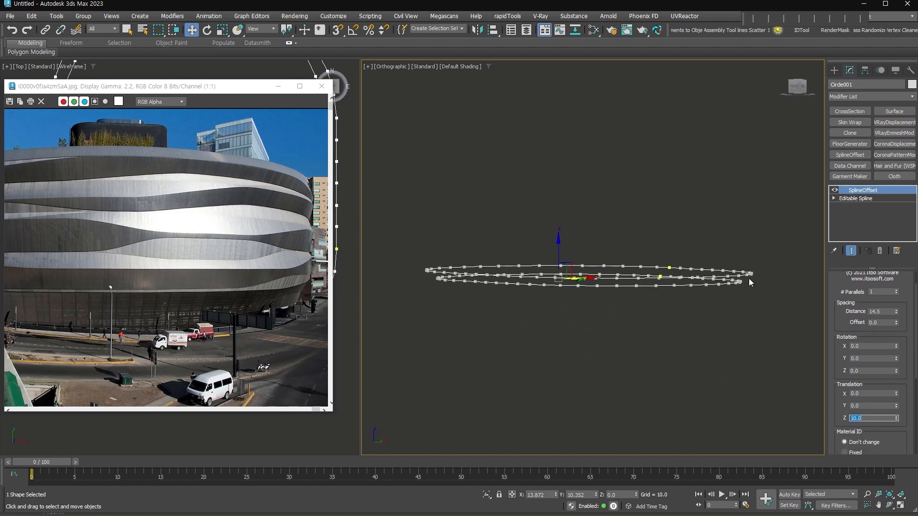
alt+middle_drag(745, 276, 671, 322)
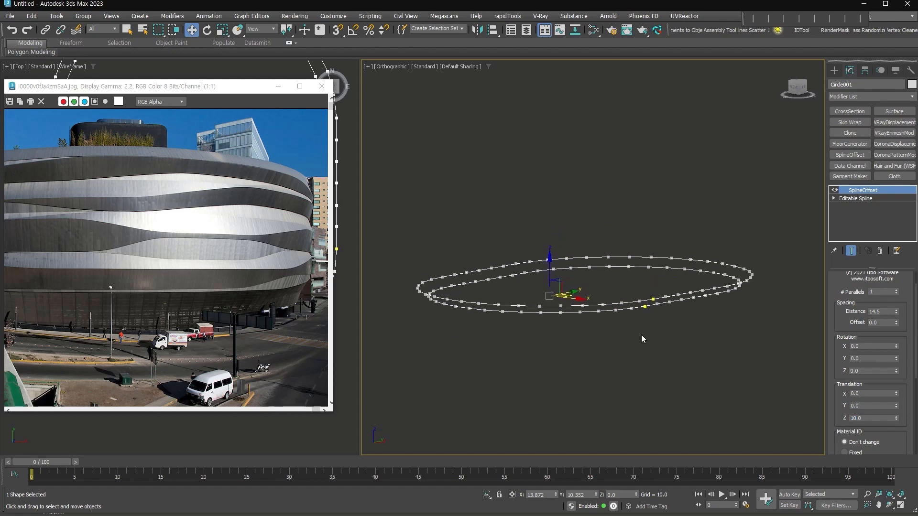
Add an Array modifier to the ring pair with an X count of 1 and a Z count of 4
key(alt+a)
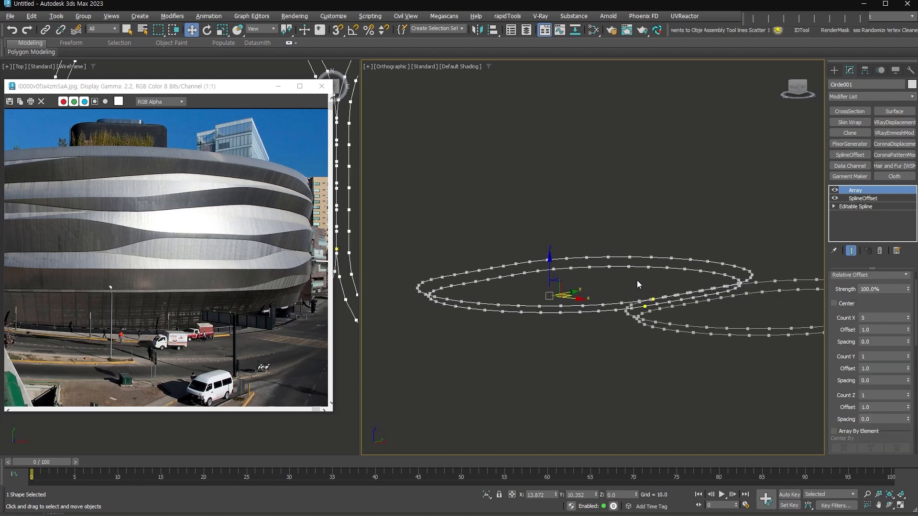
right_click(908, 318)
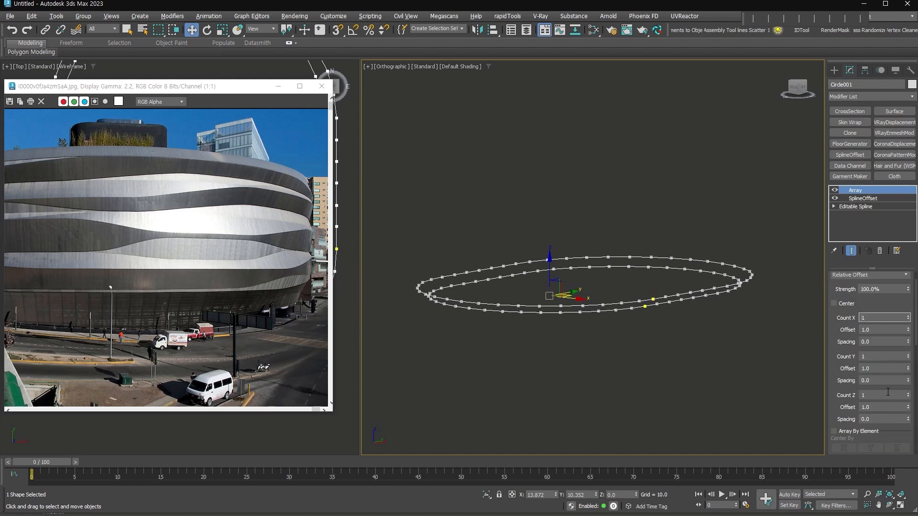
click(909, 394)
click(909, 394)
click(910, 394)
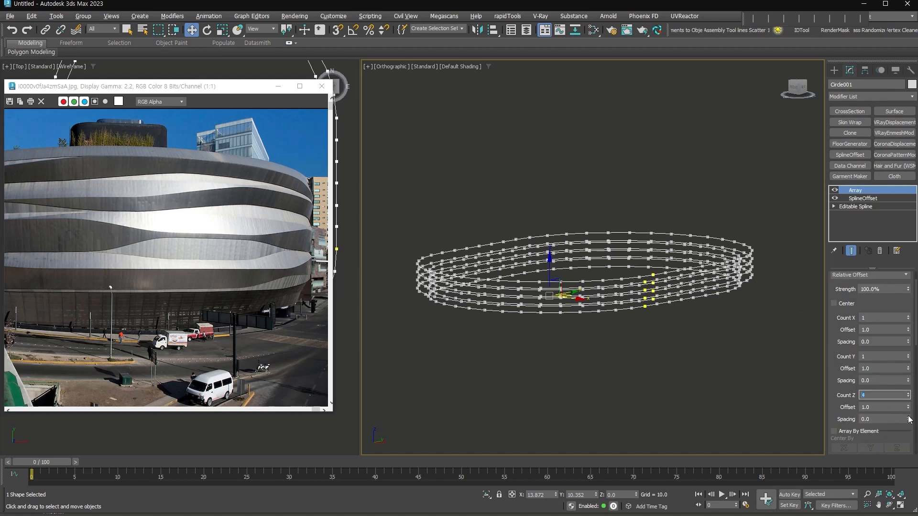
Set the array's Z spacing to 10 to spread the ring pairs evenly in height
drag(910, 422, 899, 432)
alt+middle_drag(689, 344, 669, 324)
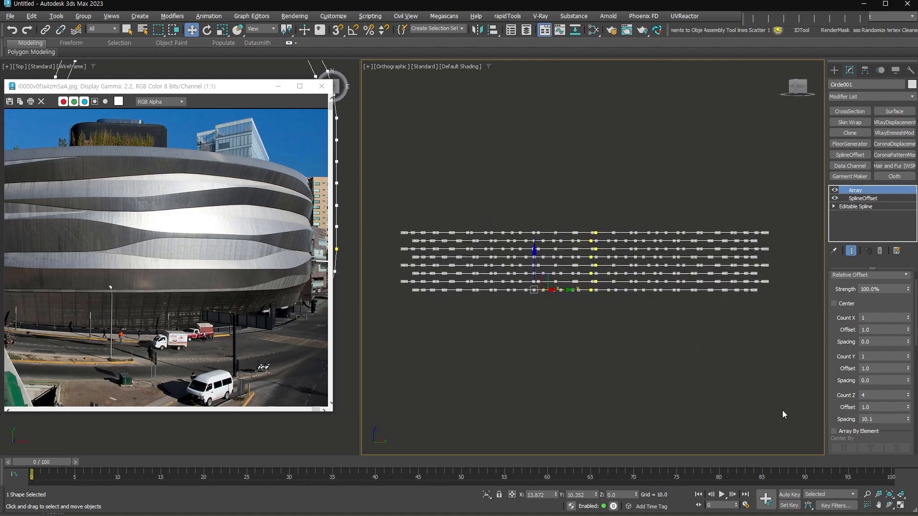
double_click(876, 419)
text(10)
key(Return)
alt+middle_drag(736, 294, 772, 239)
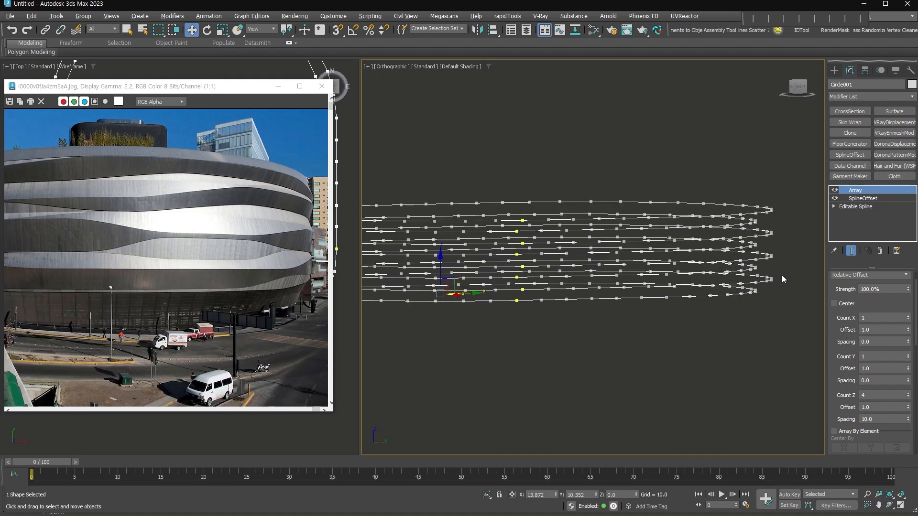
Try a Z count of 3 for the array and return it to 4
click(908, 397)
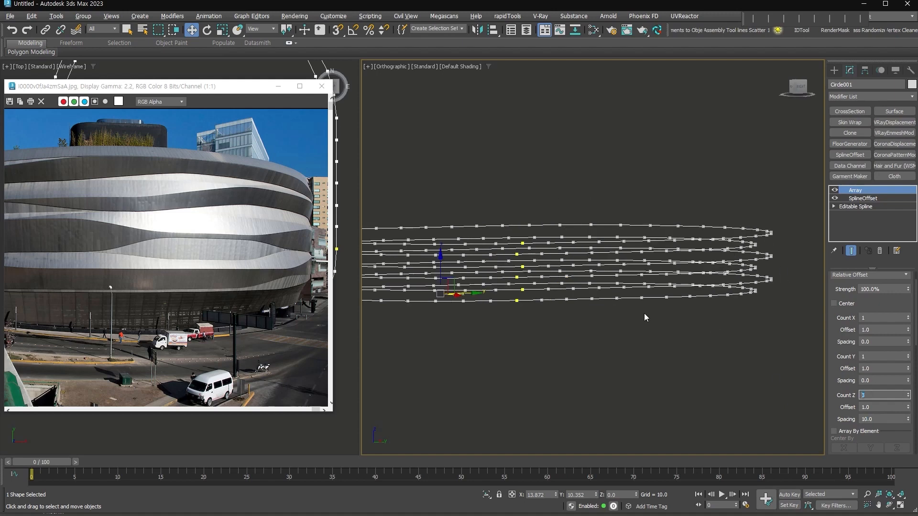
alt+middle_drag(645, 314, 656, 325)
scroll(655, 325, up, 3)
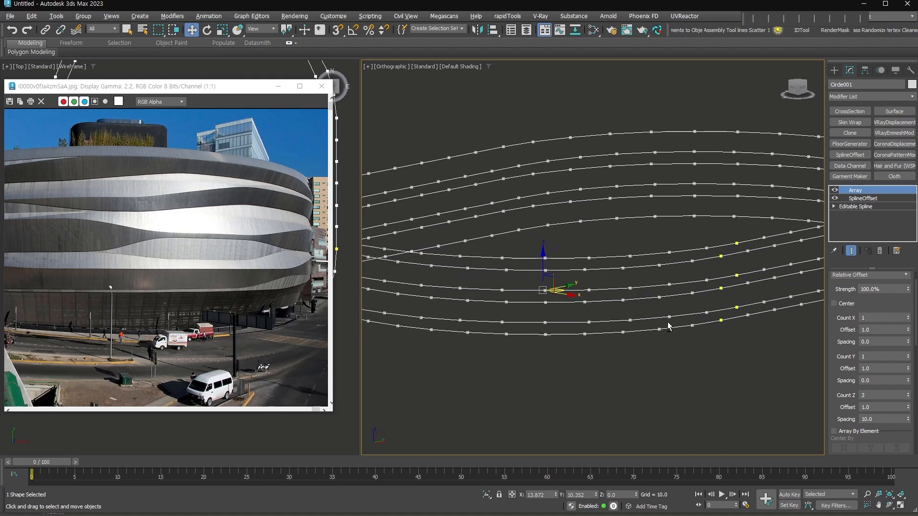
click(908, 394)
alt+middle_drag(661, 345, 658, 338)
Collapse the arrayed rings to an editable spline and delete the topmost outer ring
key(ctrl+e)
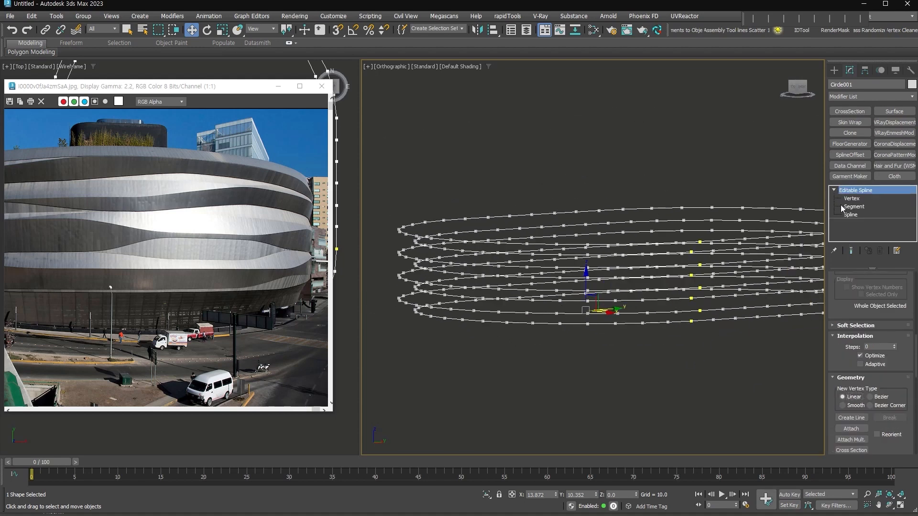
key(3)
click(427, 221)
alt+middle_drag(432, 221, 580, 238)
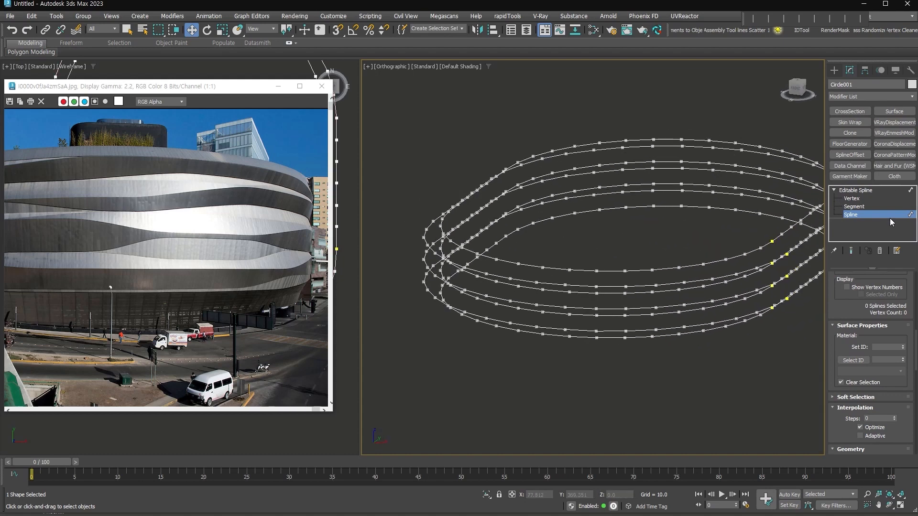
Try raising four neighbouring vertices along the front of a ring
click(857, 200)
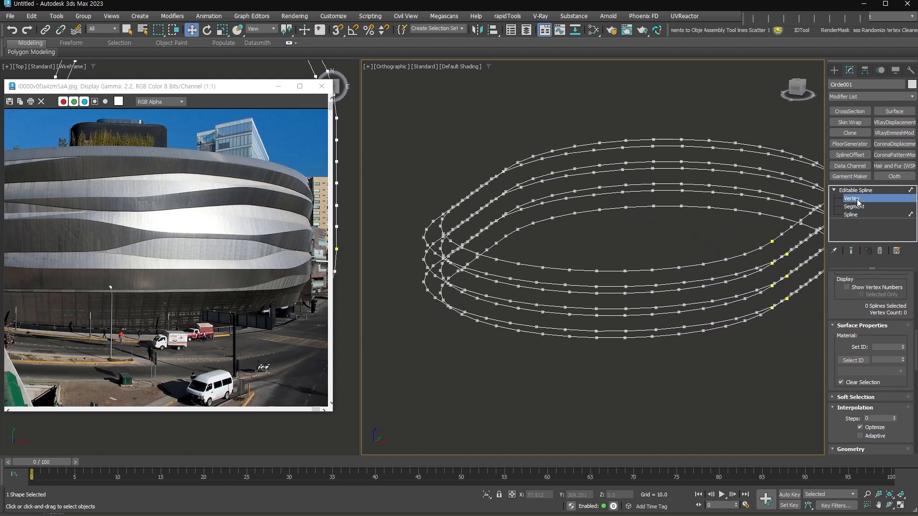
alt+middle_drag(583, 303, 610, 324)
click(543, 287)
ctrl+click(572, 290)
ctrl+click(602, 291)
ctrl+click(632, 293)
alt+middle_drag(632, 293, 632, 258)
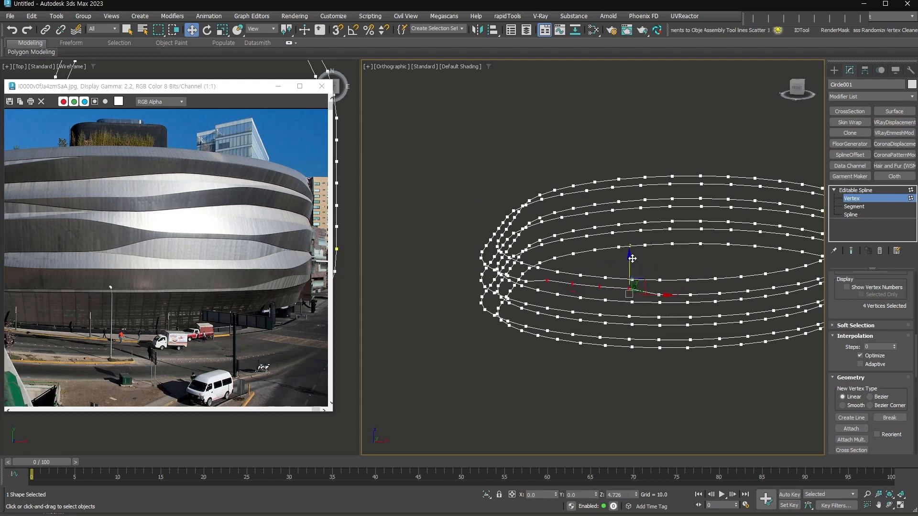
click(855, 199)
alt+middle_drag(723, 335, 614, 297)
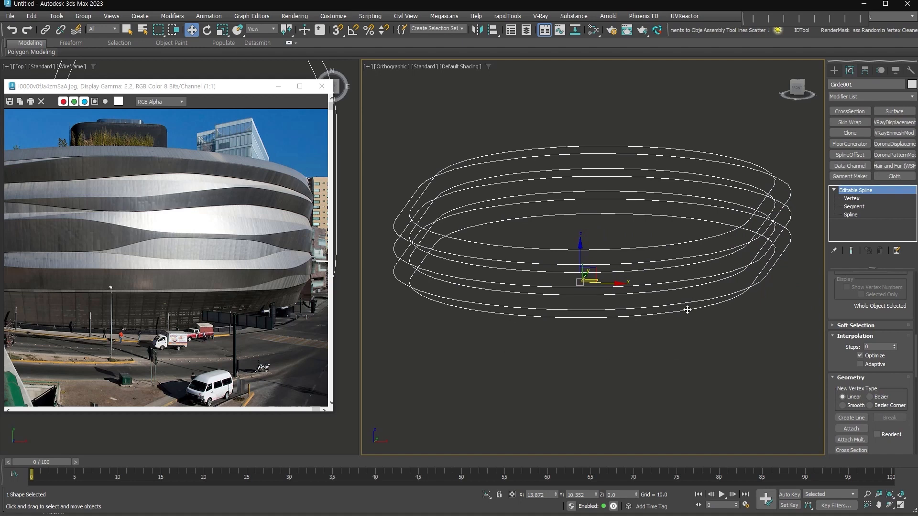
scroll(861, 356, down, 3)
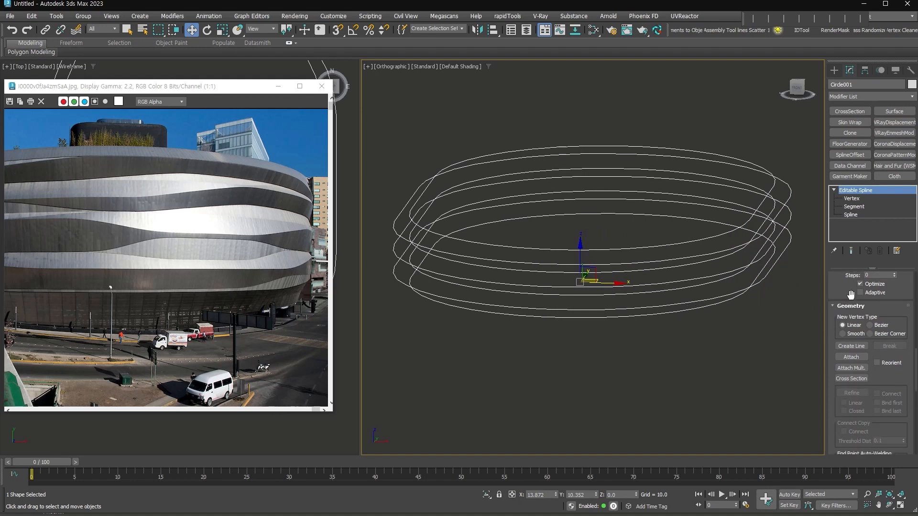
alt+middle_drag(712, 314, 753, 270)
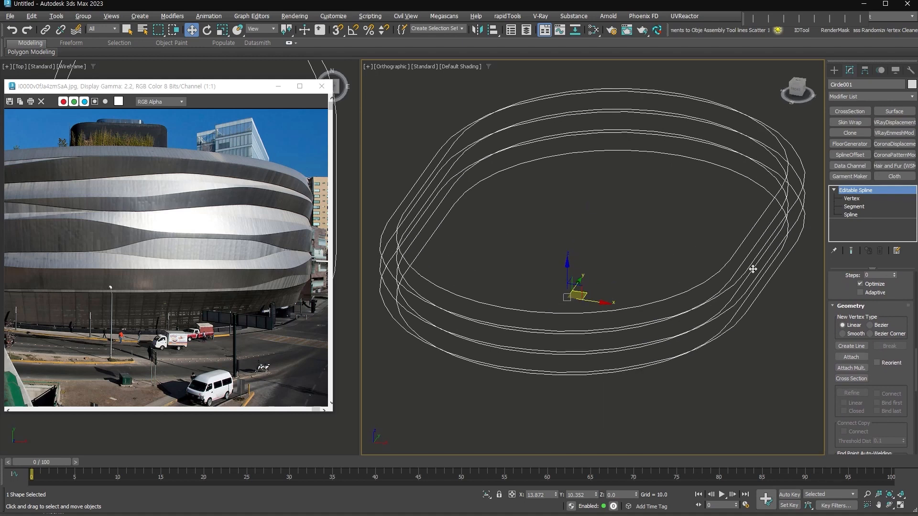
alt+middle_drag(744, 314, 671, 315)
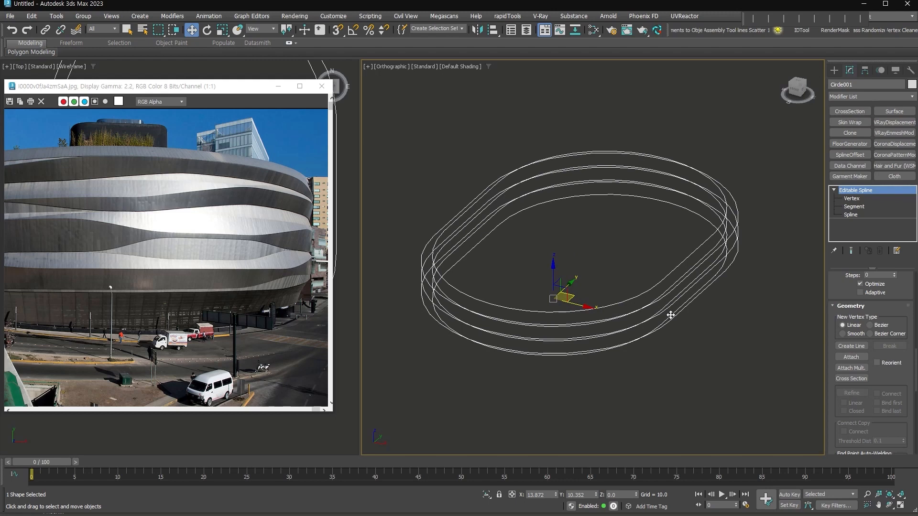
click(834, 71)
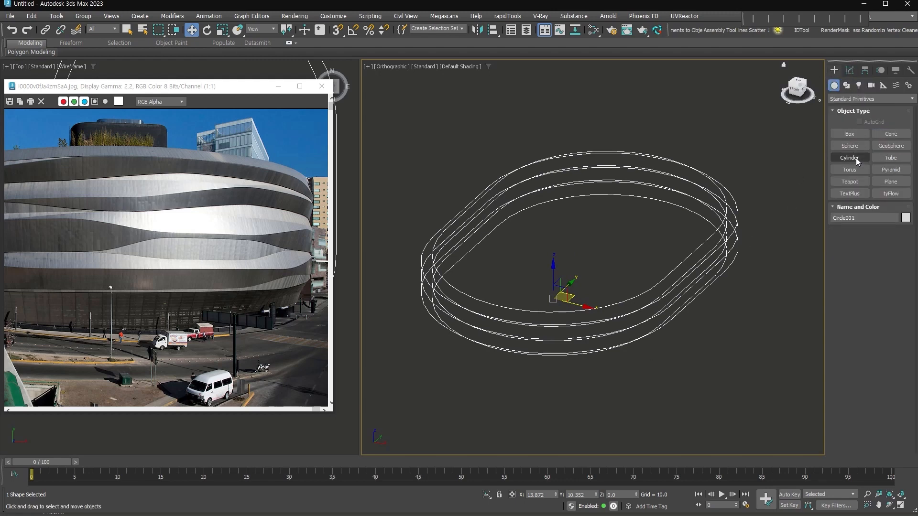
click(850, 71)
Copy one ring spline to a spot beside the stack and detach the copy as a separate shape
key(3)
middle_drag(636, 287, 568, 259)
shift+drag(549, 246, 818, 310)
scroll(871, 334, down, 5)
click(851, 391)
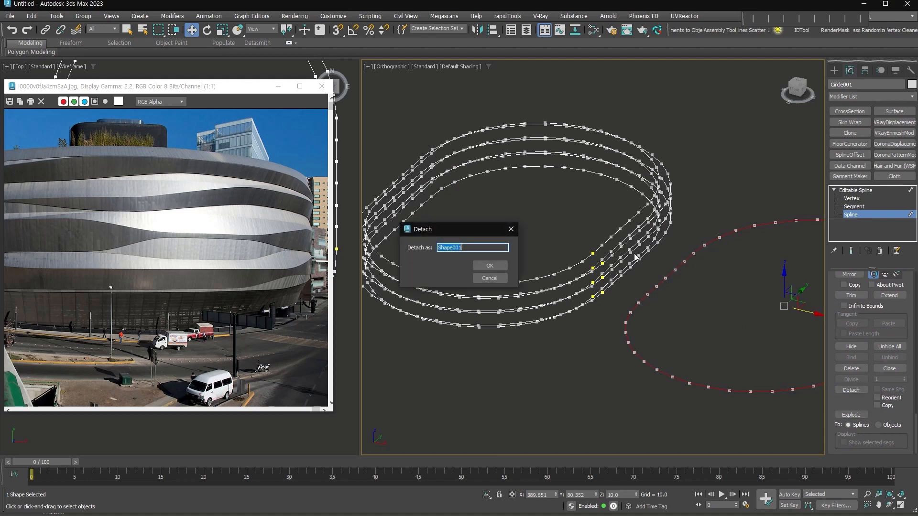
click(490, 266)
alt+middle_drag(703, 277, 773, 394)
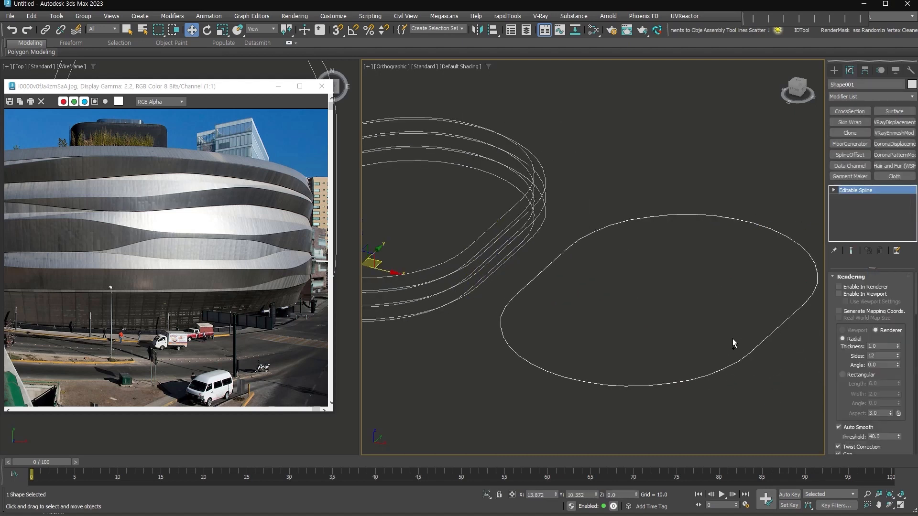
Extrude the detached ring 121.5 with 7 segments and no end caps, show edged faces, and convert it to an editable poly
key(ctrl+e)
click(860, 316)
click(860, 324)
mouse_move(897, 288)
mouse_down()
mouse_move(899, 267)
mouse_move(900, 300)
mouse_up()
key(F4)
click(898, 297)
click(899, 298)
middle_drag(671, 374, 634, 362)
key(ctrl+shift+p)
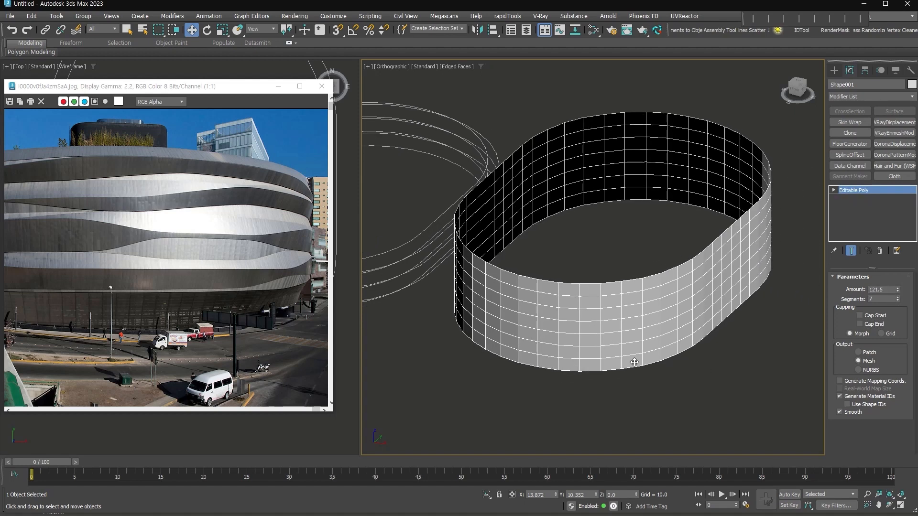
Select every second horizontal edge loop of the extruded wall and push them outward into a zigzag banded profile
key(2)
click(682, 349)
alt+middle_drag(683, 348, 684, 356)
key(alt+r)
key(alt+l)
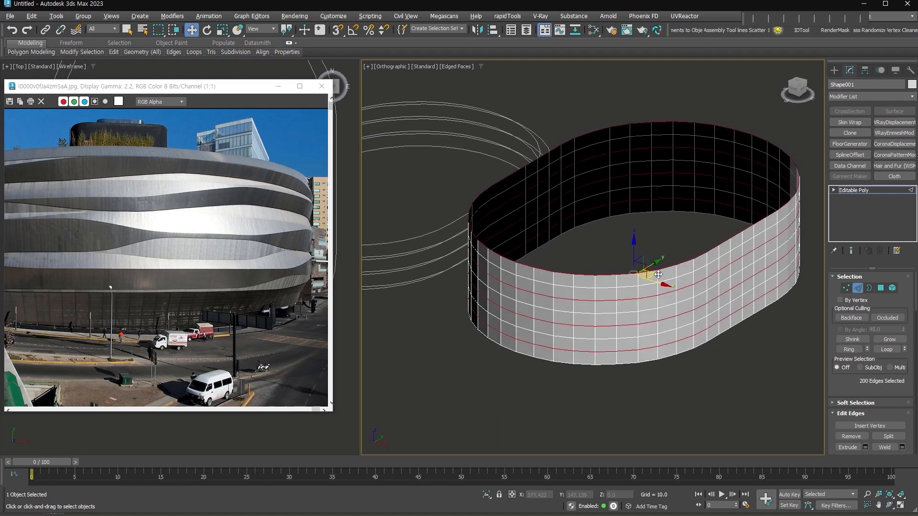
key(shift+p)
drag(908, 288, 907, 286)
scroll(644, 365, down, 4)
key(alt+c)
mouse_move(644, 365)
alt+middle_down()
mouse_move(625, 354)
mouse_move(610, 325)
alt+middle_up()
key(shift+s)
Connect the stacked ring splines in order with Cross Section so that vertical splines join the neighbouring rings
scroll(599, 338, up, 4)
scroll(667, 315, down, 2)
middle_drag(511, 330, 627, 355)
click(549, 294)
scroll(549, 294, up, 2)
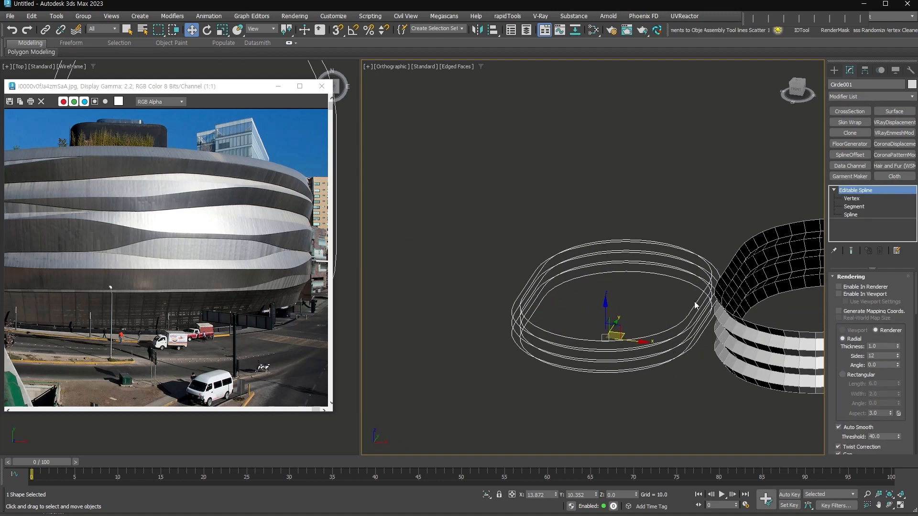
middle_drag(718, 349, 568, 319)
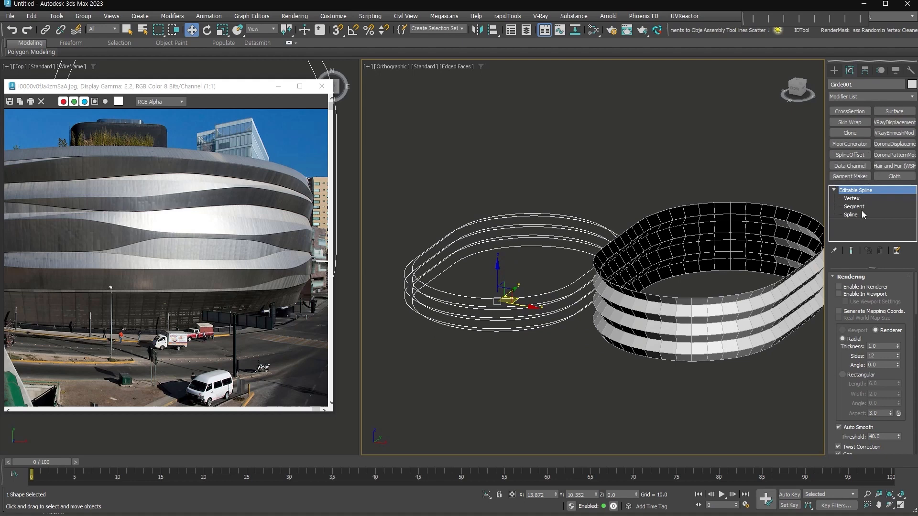
scroll(841, 368, down, 10)
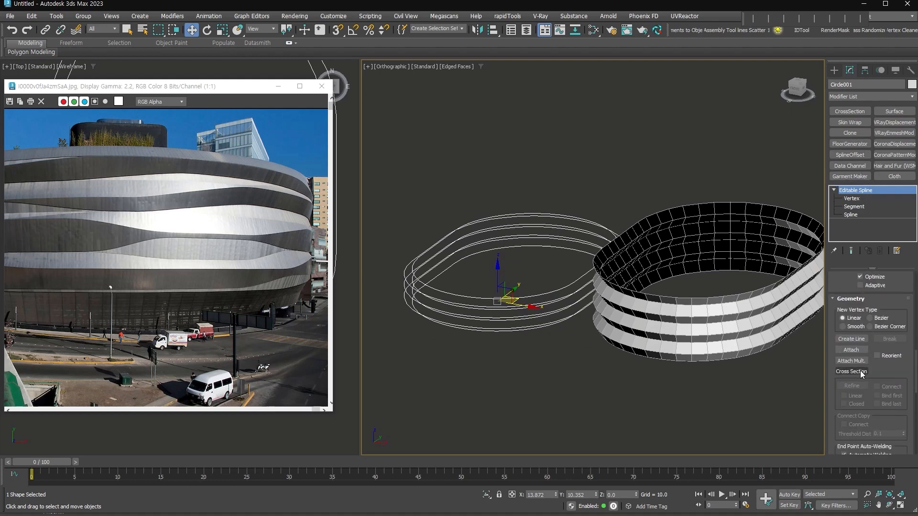
click(859, 373)
scroll(670, 368, up, 3)
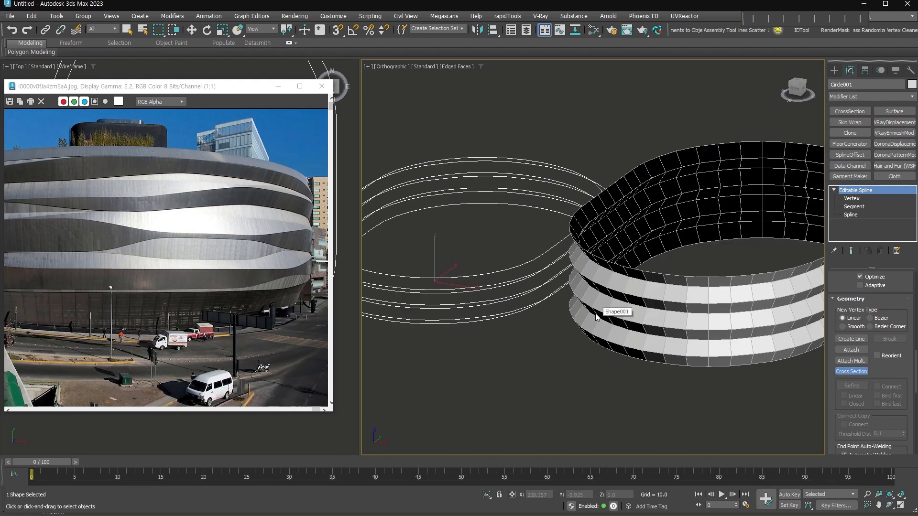
middle_drag(503, 307, 549, 283)
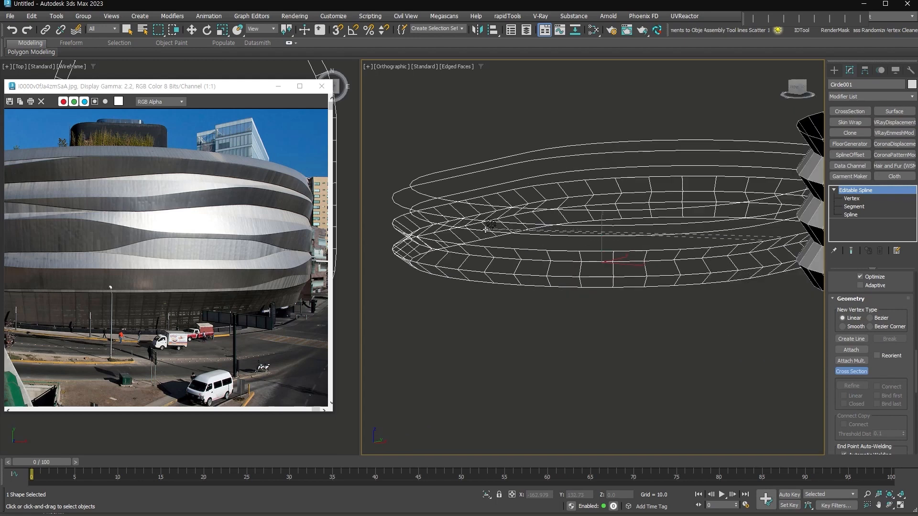
alt+middle_drag(407, 202, 626, 301)
Apply a Surface modifier with 0 patch steps to the cross-sectioned ring splines
key(w)
click(894, 111)
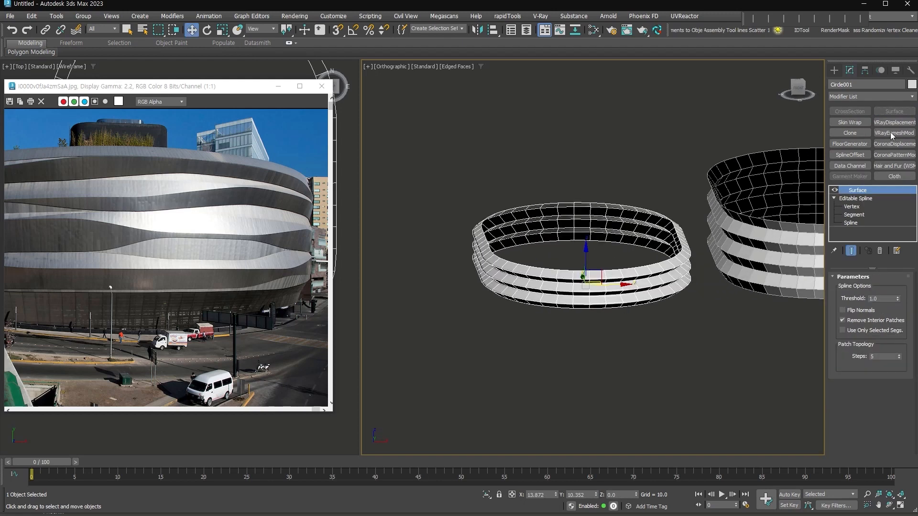
alt+middle_drag(694, 348, 655, 349)
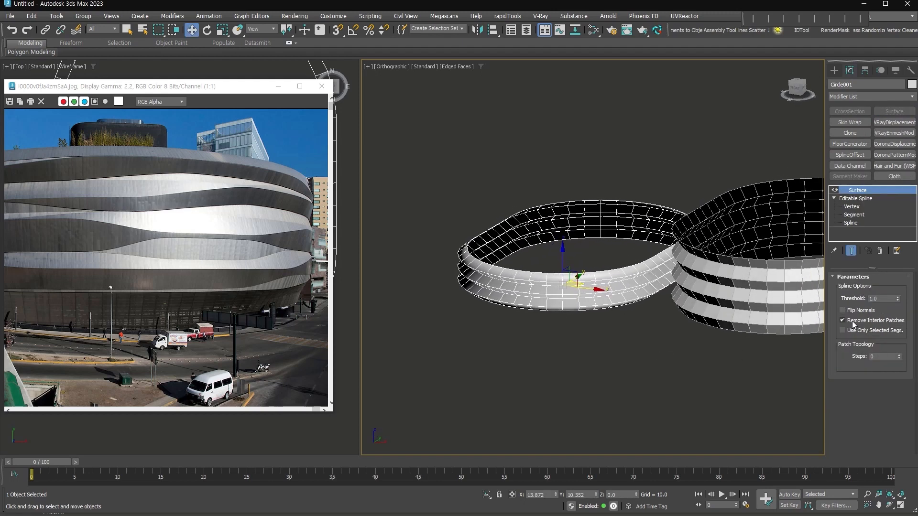
Delete the surfaced ring stack and select the zigzag extruded wall
key(ctrl+e)
alt+middle_drag(595, 304, 509, 311)
key(Delete)
click(638, 298)
middle_drag(727, 313, 558, 267)
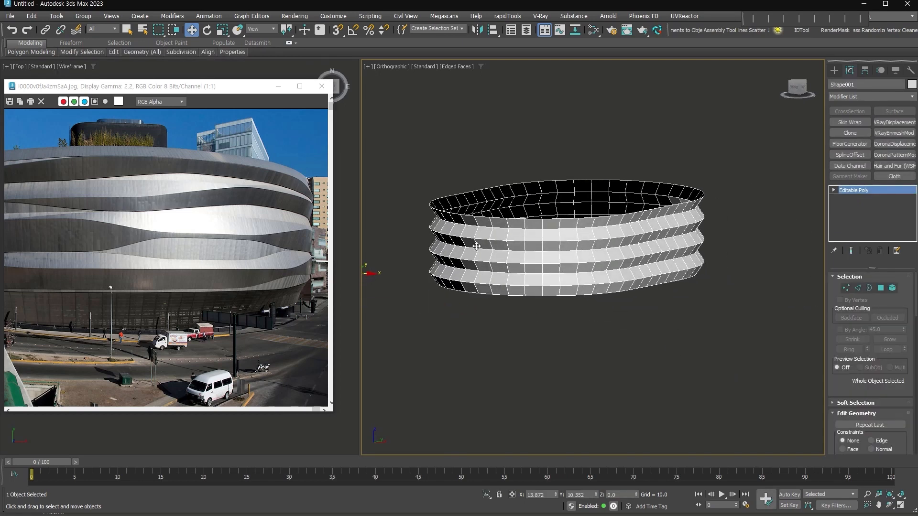
alt+middle_drag(471, 242, 502, 256)
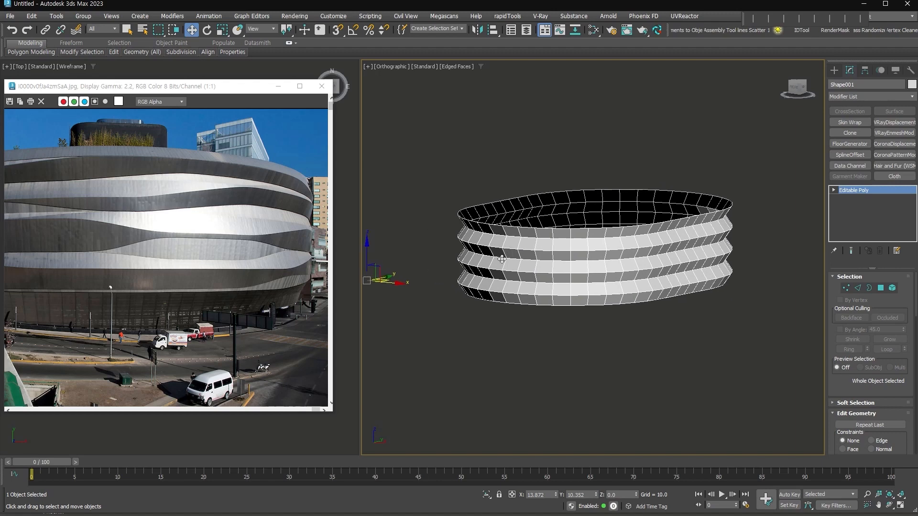
Raise a short run of neighbouring horizontal edges slightly along a middle band at the wall's front
scroll(507, 259, up, 3)
click(857, 288)
click(605, 263)
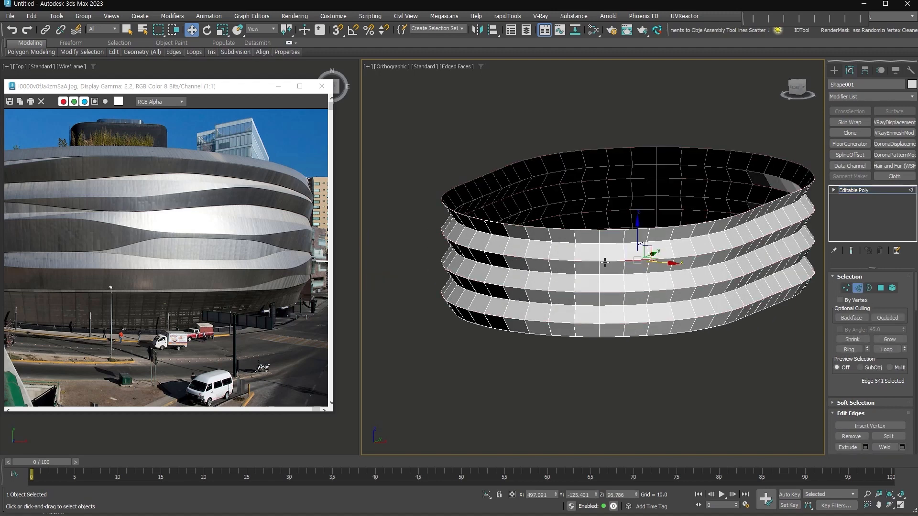
ctrl+click(609, 262)
ctrl+click(585, 261)
ctrl+click(562, 260)
drag(601, 236, 601, 231)
Lower another short run of horizontal band edges beside the raised run on the wall
mouse_move(510, 259)
alt+middle_down()
mouse_move(545, 257)
mouse_move(612, 282)
mouse_move(507, 252)
alt+middle_up()
click(545, 263)
ctrl+click(499, 262)
drag(469, 241, 469, 245)
alt+middle_drag(469, 253, 483, 234)
Shift further short runs of horizontal edges vertically around the wall so the bands undulate like the facade
click(508, 272)
alt+middle_drag(536, 282, 616, 273)
click(693, 272)
click(677, 300)
middle_drag(688, 282, 521, 282)
alt+middle_drag(522, 282, 554, 298)
click(507, 295)
alt+middle_drag(507, 294, 621, 282)
click(526, 290)
click(527, 261)
ctrl+click(449, 261)
click(546, 228)
ctrl+click(462, 227)
drag(505, 208, 505, 204)
Select a run of edges on each of the two lower inner loops and set their crease to 0.8
alt+middle_drag(708, 330, 656, 320)
scroll(656, 320, down, 2)
click(656, 320)
scroll(587, 243, up, 4)
click(692, 262)
ctrl+click(711, 281)
alt+middle_drag(710, 281, 707, 302)
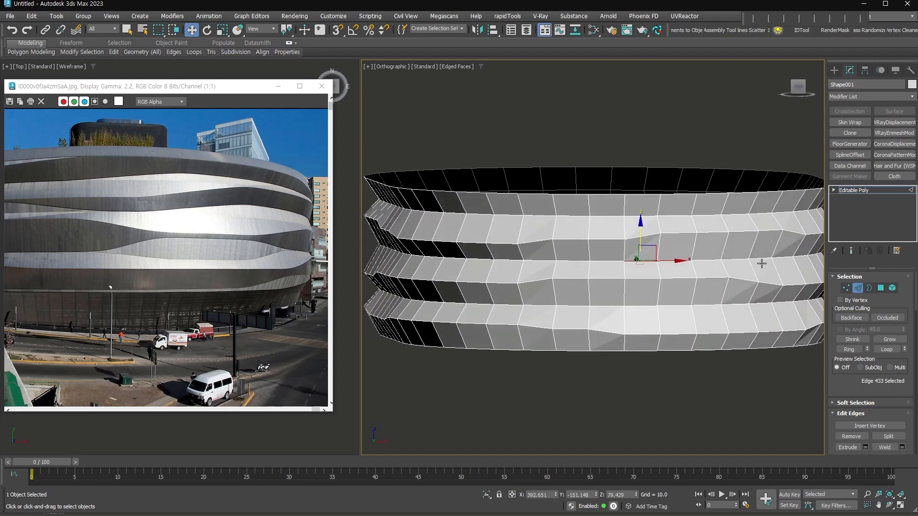
drag(857, 387, 877, 207)
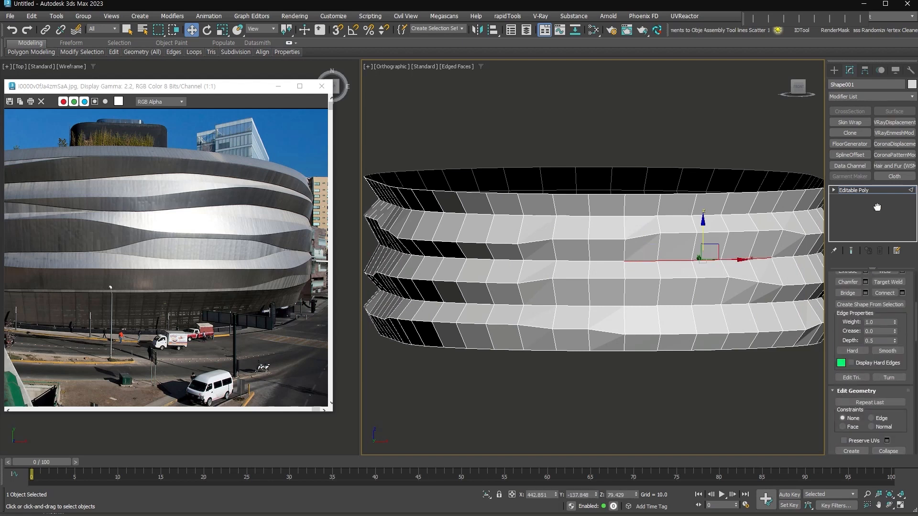
ctrl+click(536, 305)
ctrl+click(454, 303)
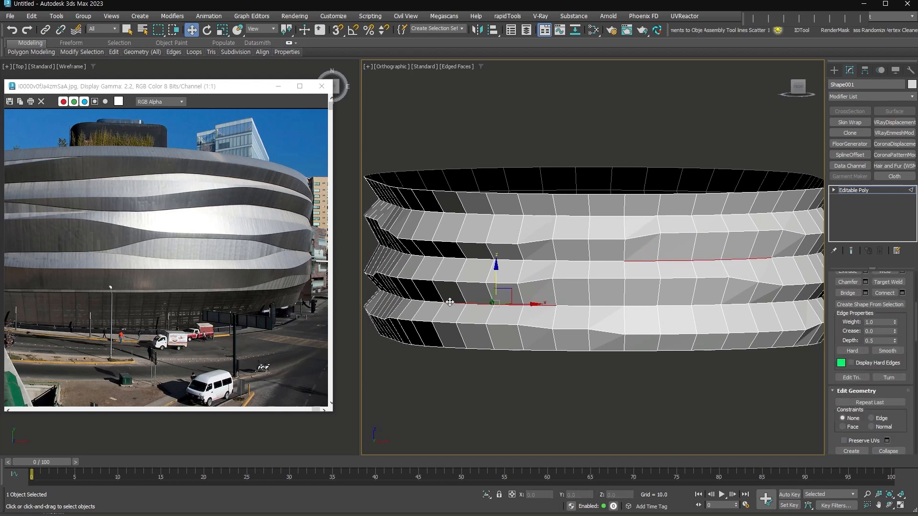
alt+middle_drag(498, 315, 478, 313)
middle_drag(622, 314, 512, 325)
drag(912, 414, 912, 398)
double_click(876, 316)
text(0.8)
key(Return)
Select another run of edges on the lowest inner loop and set its crease to 0.45
click(592, 314)
shift+click(685, 314)
double_click(877, 316)
text(0.45)
key(Return)
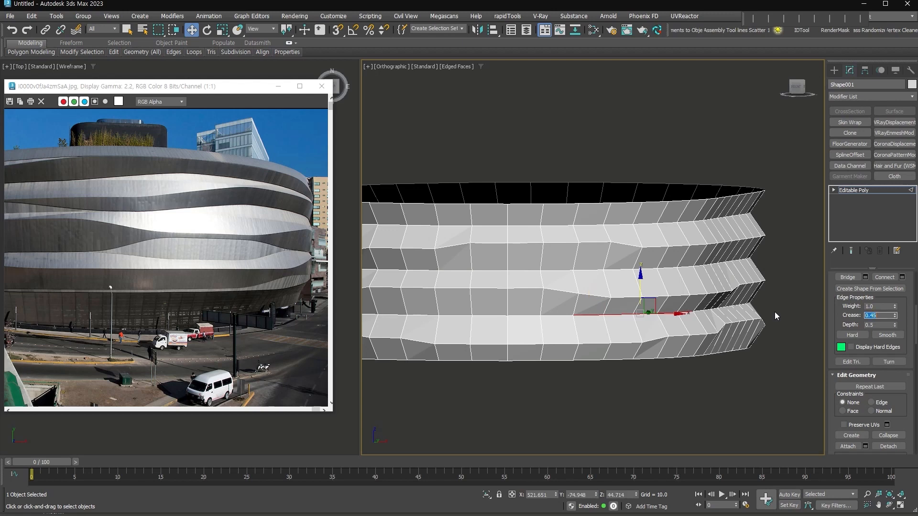
Apply a Chamfer modifier to the two complete lower inner edge loops, by crease, with max amount 12.99 and 0 segments
alt+middle_drag(670, 311, 636, 318)
scroll(636, 313, down, 3)
middle_drag(634, 314, 507, 354)
double_click(551, 353)
ctrl+double_click(555, 320)
middle_drag(554, 319, 629, 307)
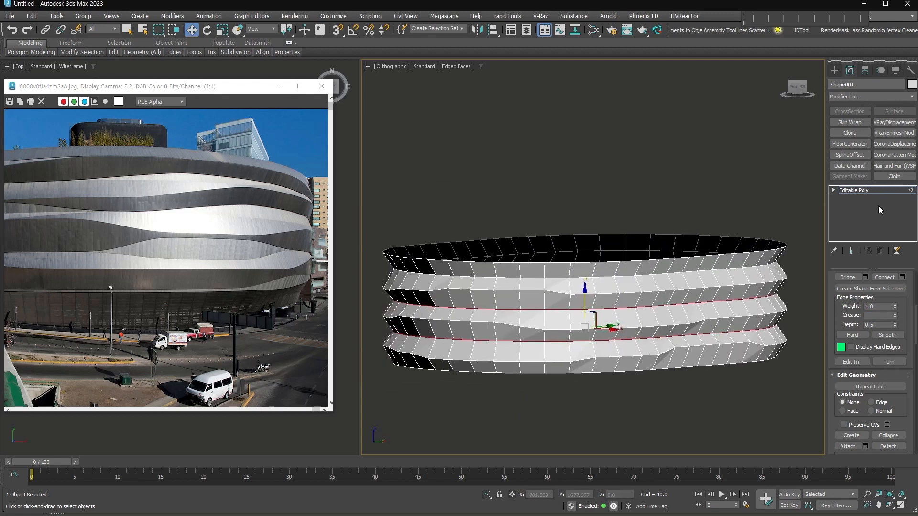
key(ctrl+shift+c)
click(894, 354)
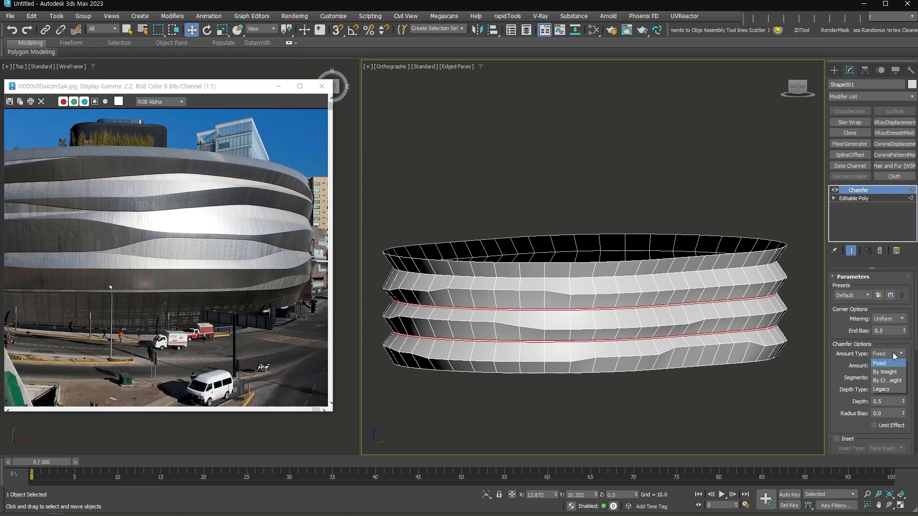
click(894, 380)
drag(904, 379, 908, 395)
click(904, 391)
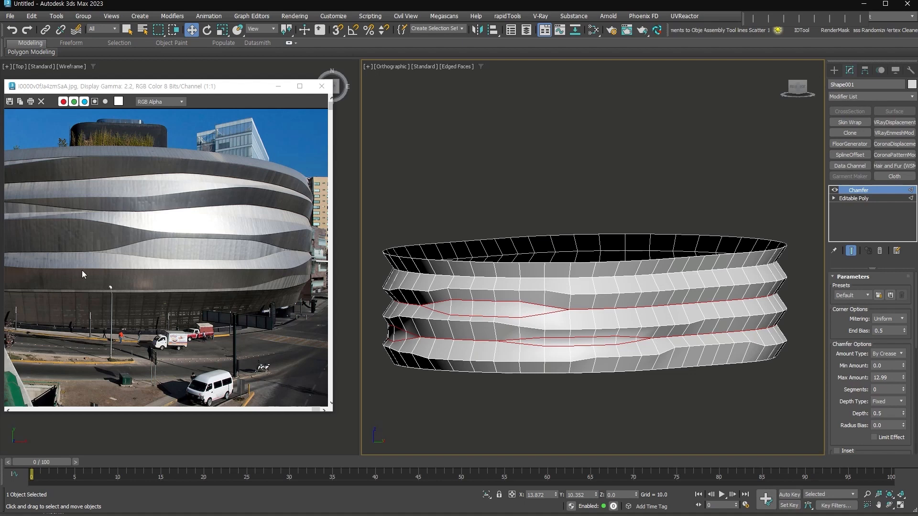
Collapse the chamfered wall to an editable poly and weld all of its vertices
key(ctrl+z)
click(834, 190)
click(854, 199)
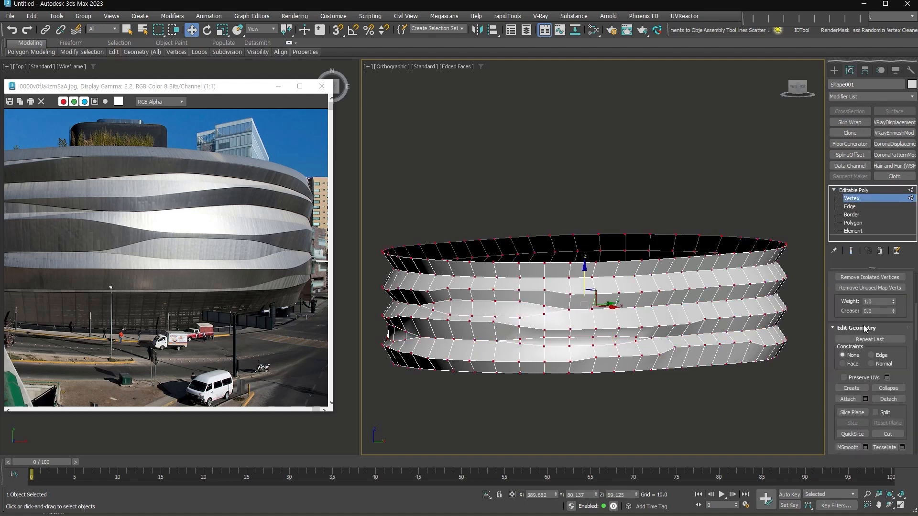
scroll(880, 373, up, 5)
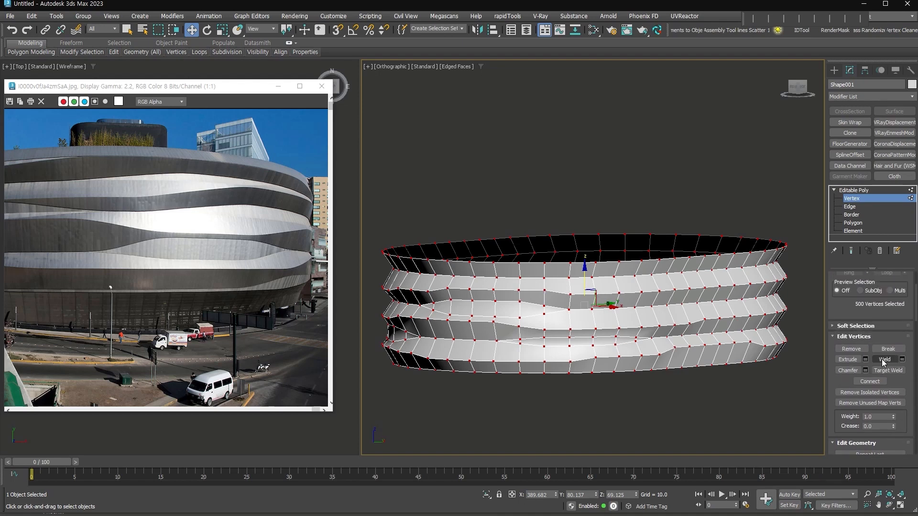
click(884, 360)
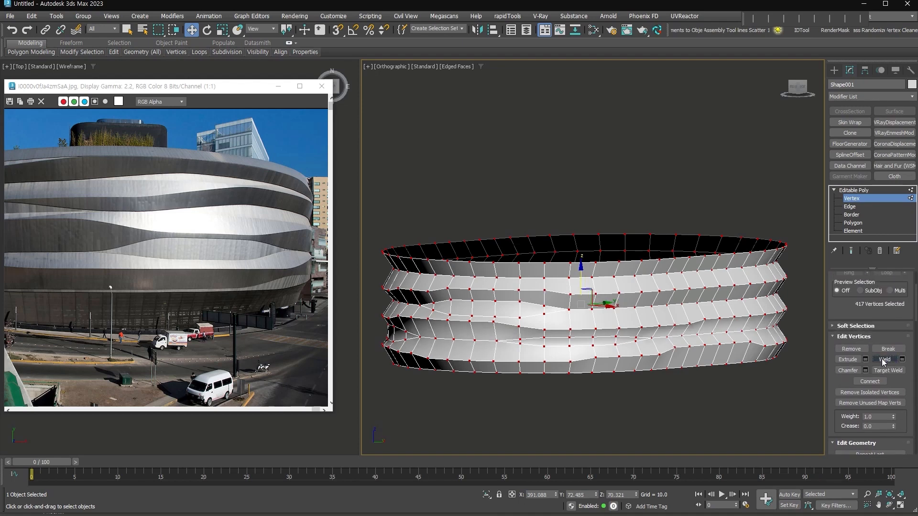
Clear the vertex selection and examine the welded wavy wall in a perspective view
alt+middle_drag(656, 361, 636, 373)
click(567, 357)
alt+middle_drag(566, 357, 598, 323)
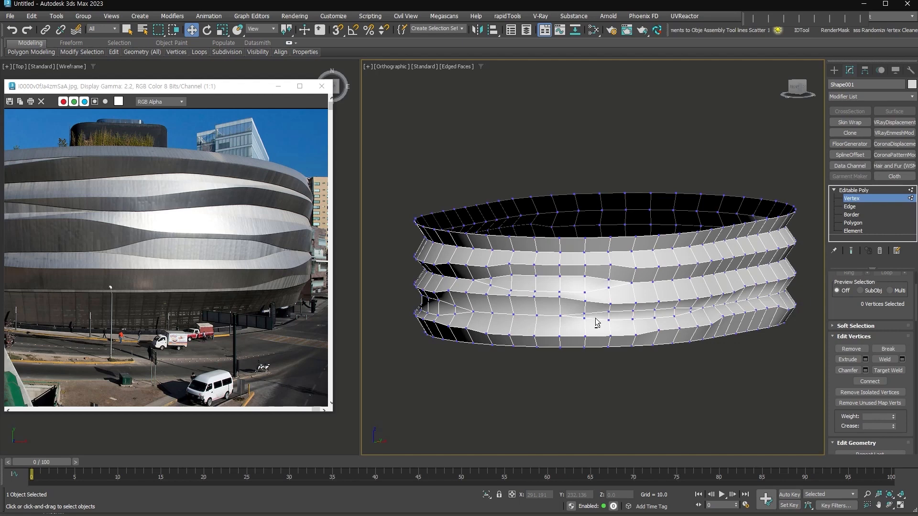
key(p)
key(z)
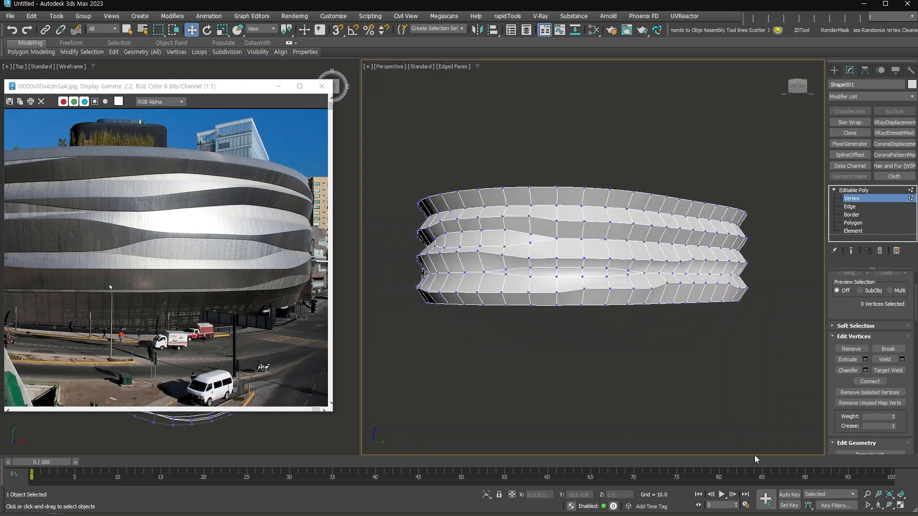